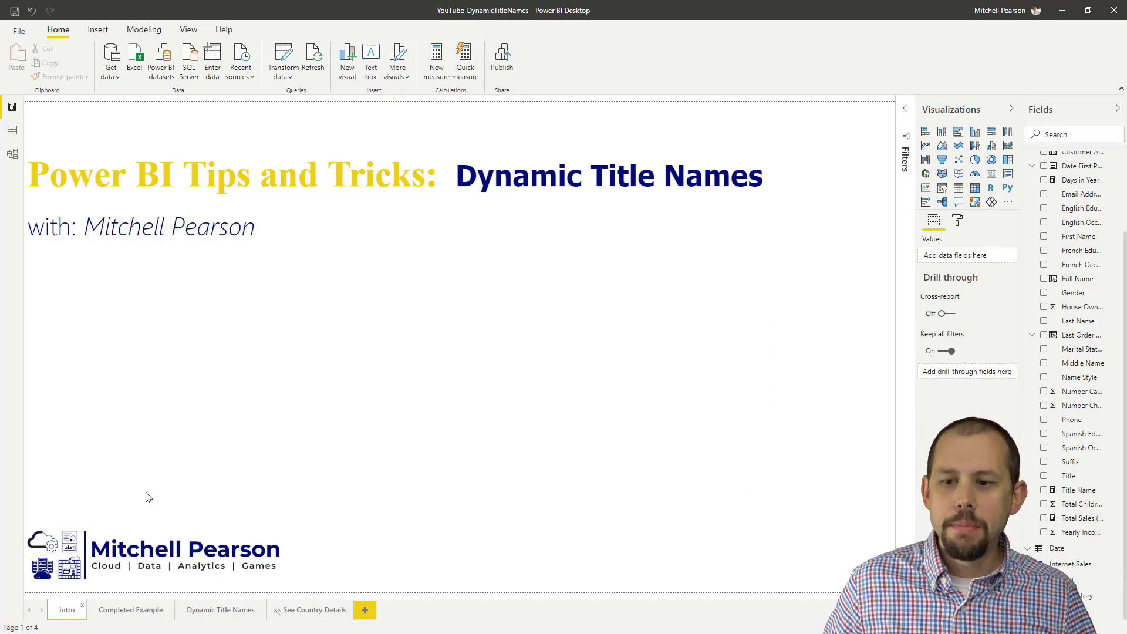
On the Completed Example page, drill the sales chart into United States and Ages 45-54 to examine its title at each level
click(120, 617)
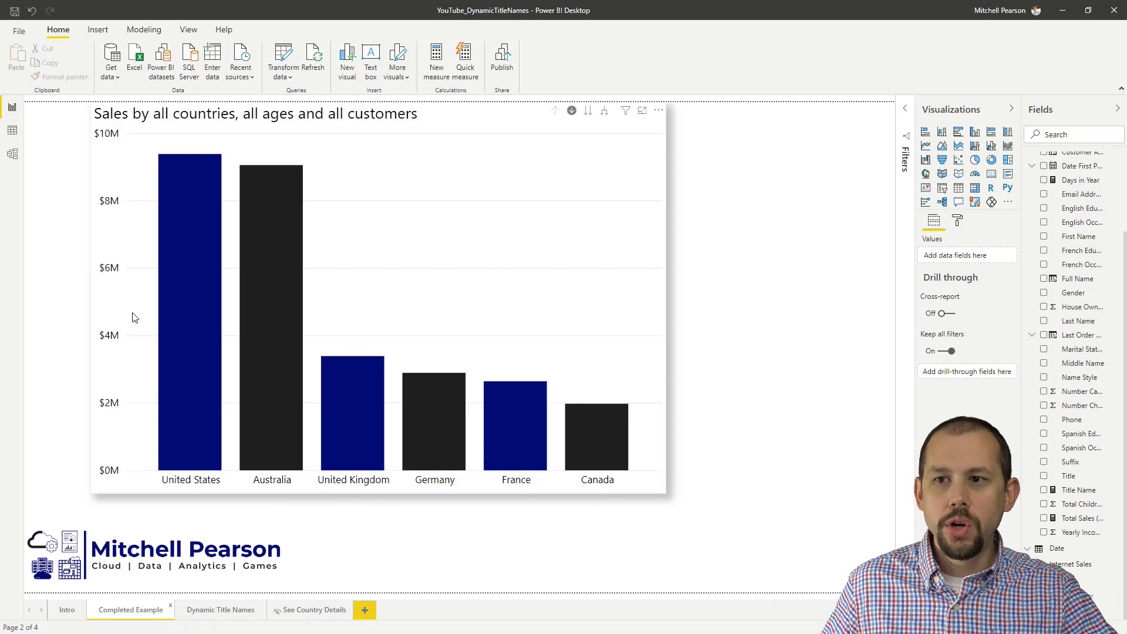
drag(80, 100, 449, 126)
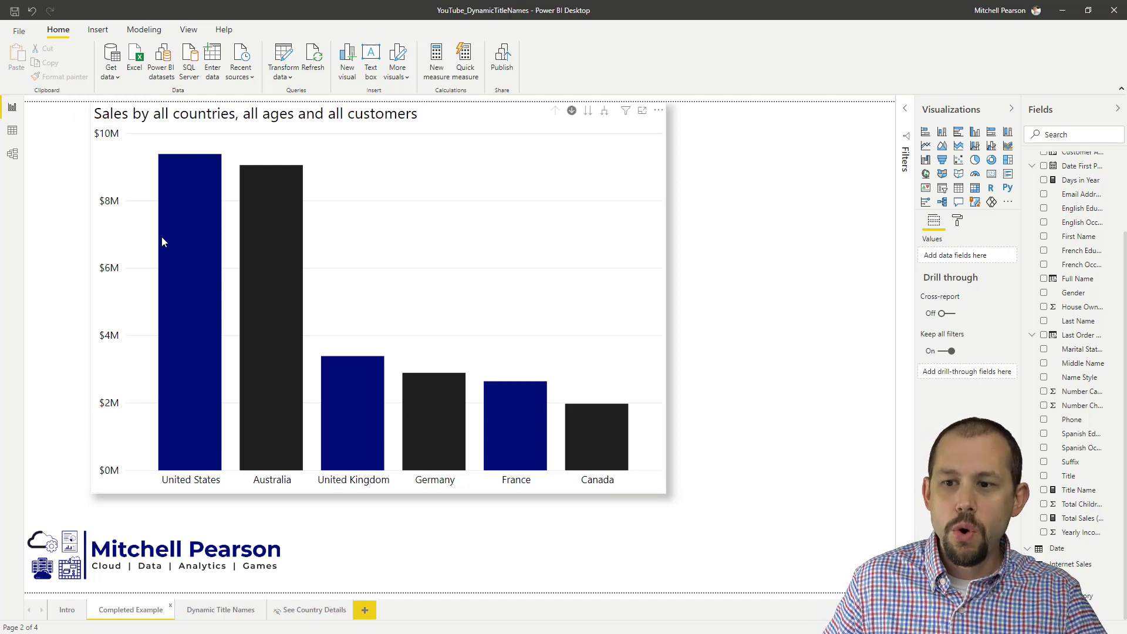
mouse_move(202, 309)
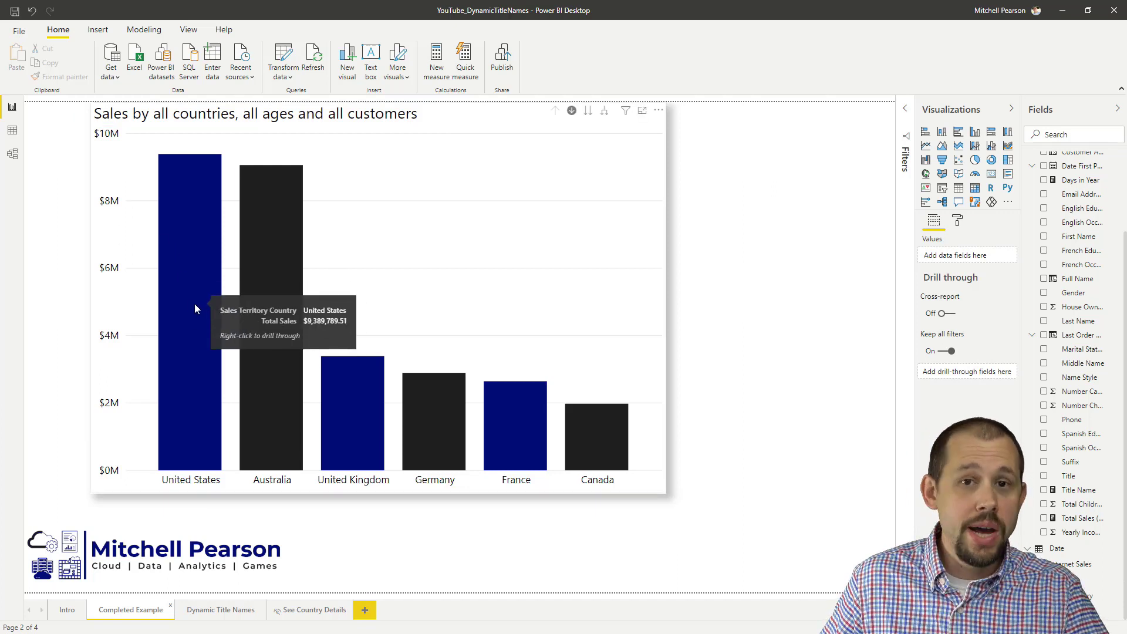
click(193, 252)
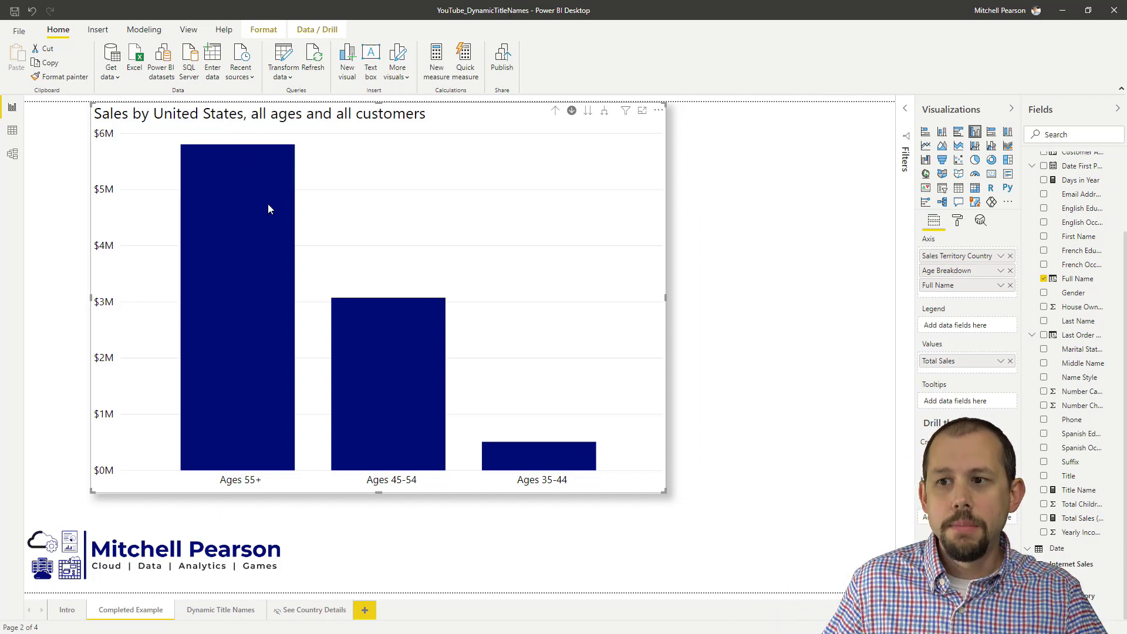
mouse_move(372, 346)
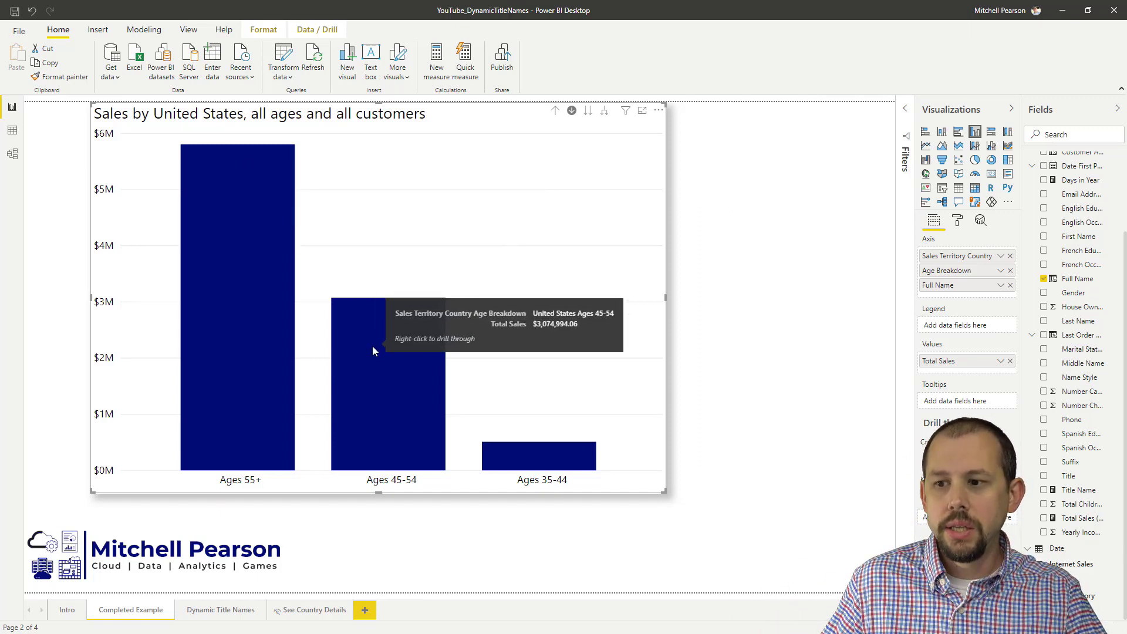
click(380, 381)
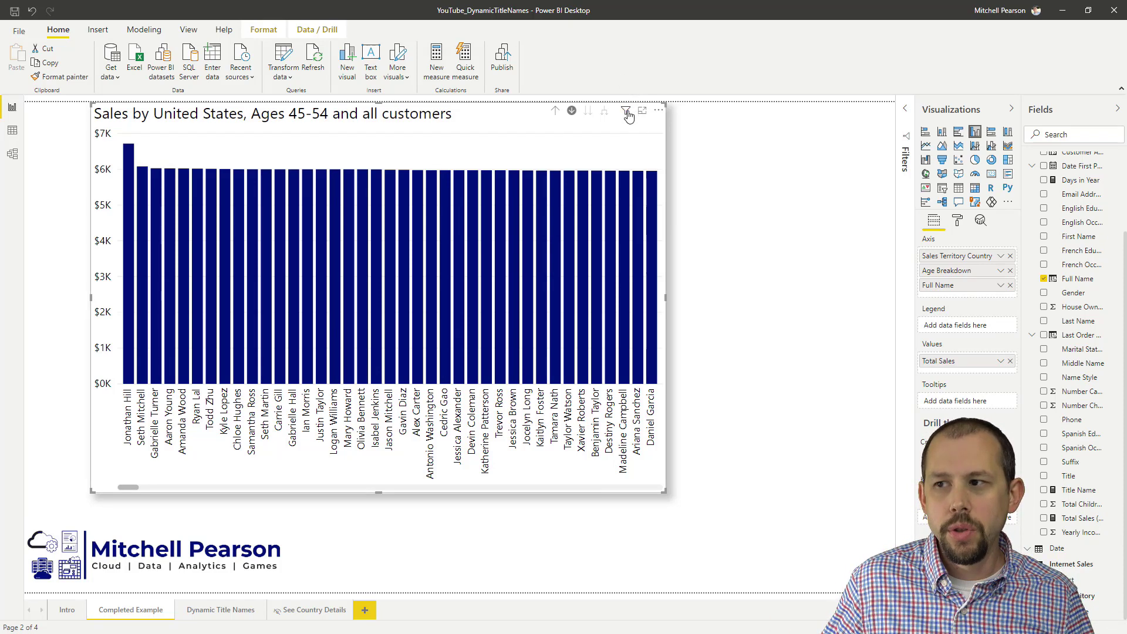
mouse_move(626, 111)
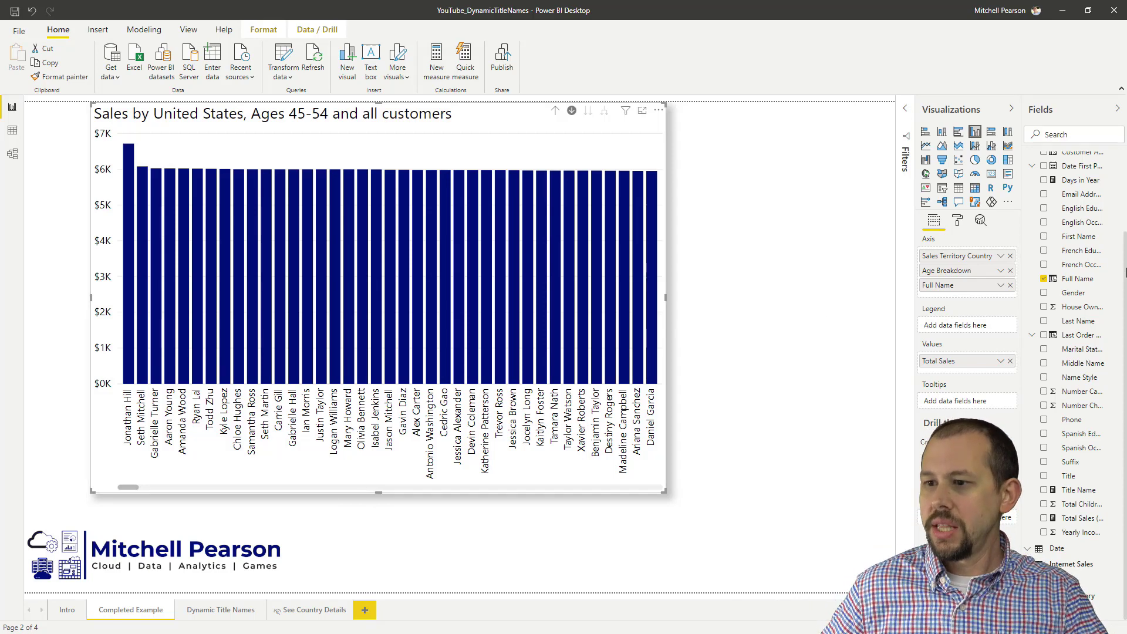
On the Dynamic Title Names page, enable drill-down on the chart, drill into United States to check the title, and drill back up
click(206, 615)
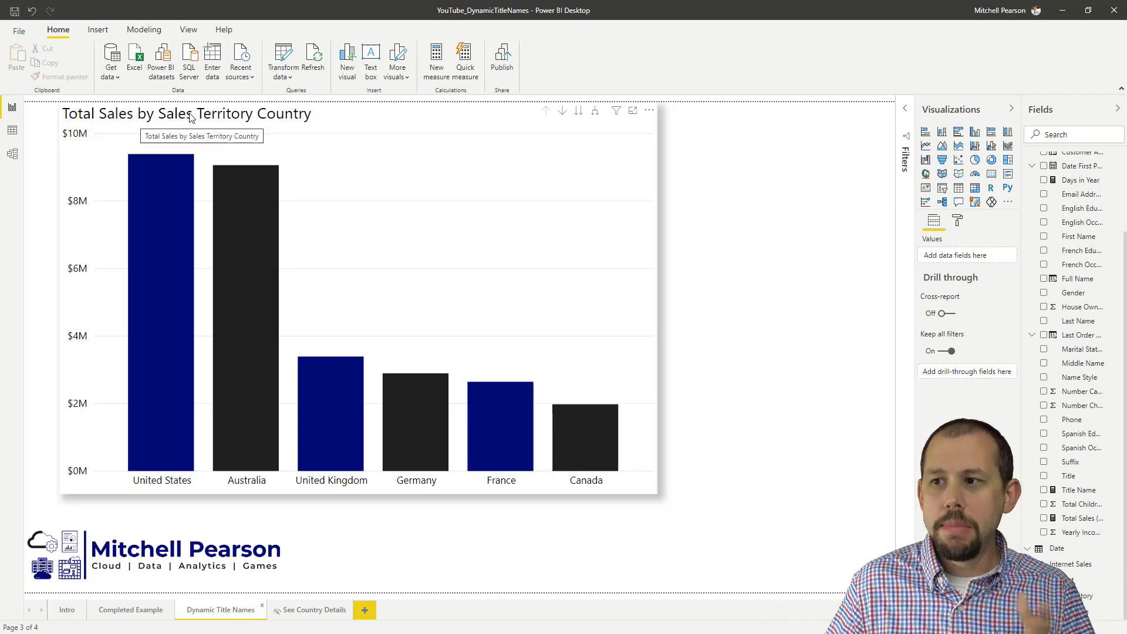
click(562, 111)
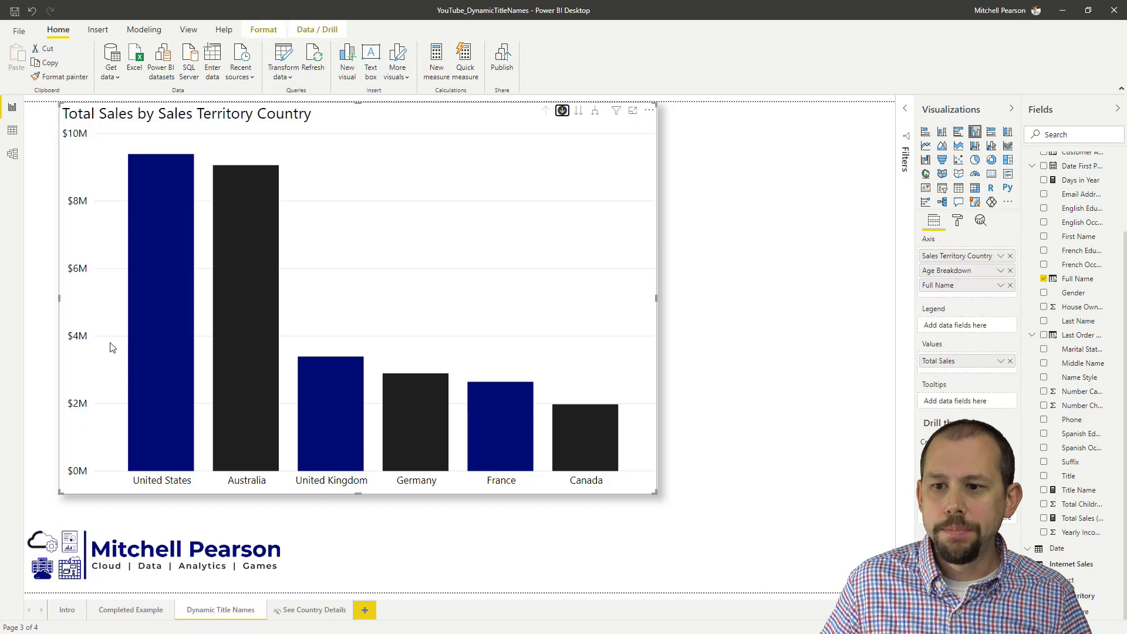
click(147, 330)
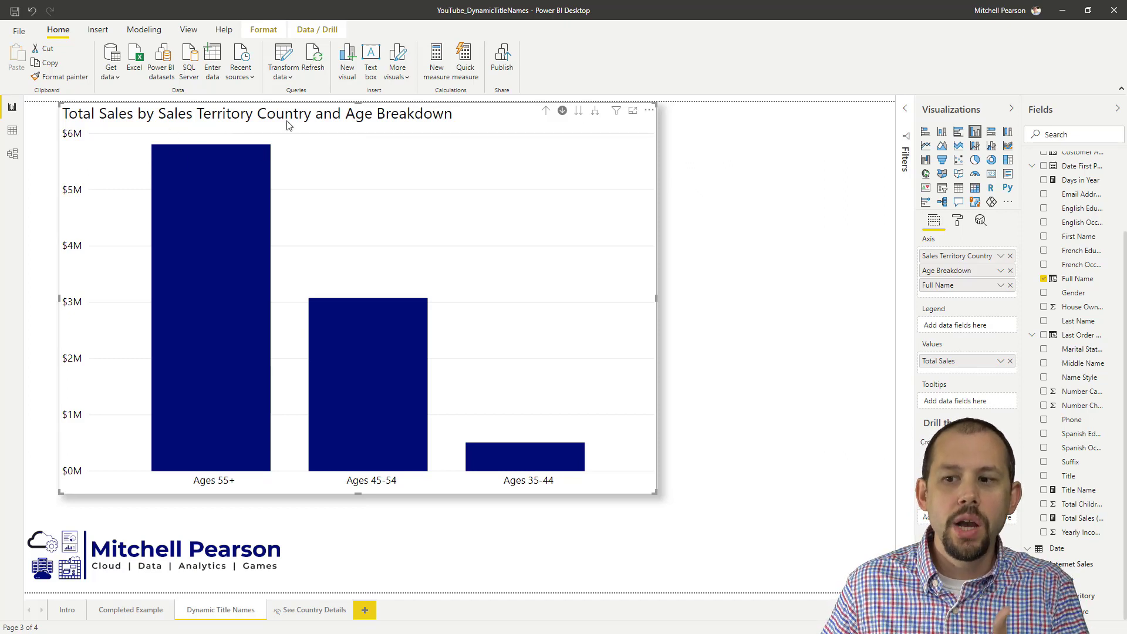
click(545, 111)
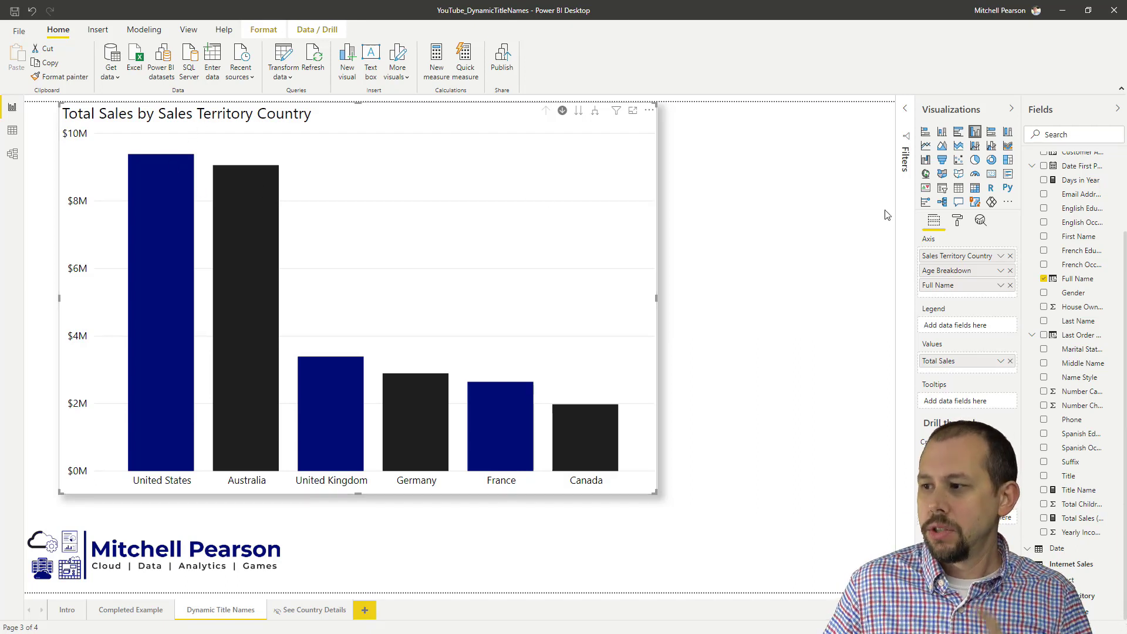
Create a new measure named Dynamic Title in the Internet Sales table, with its expression starting on the third line
scroll(1057, 252, up, 3)
scroll(1049, 247, down, 3)
scroll(1051, 234, up, 3)
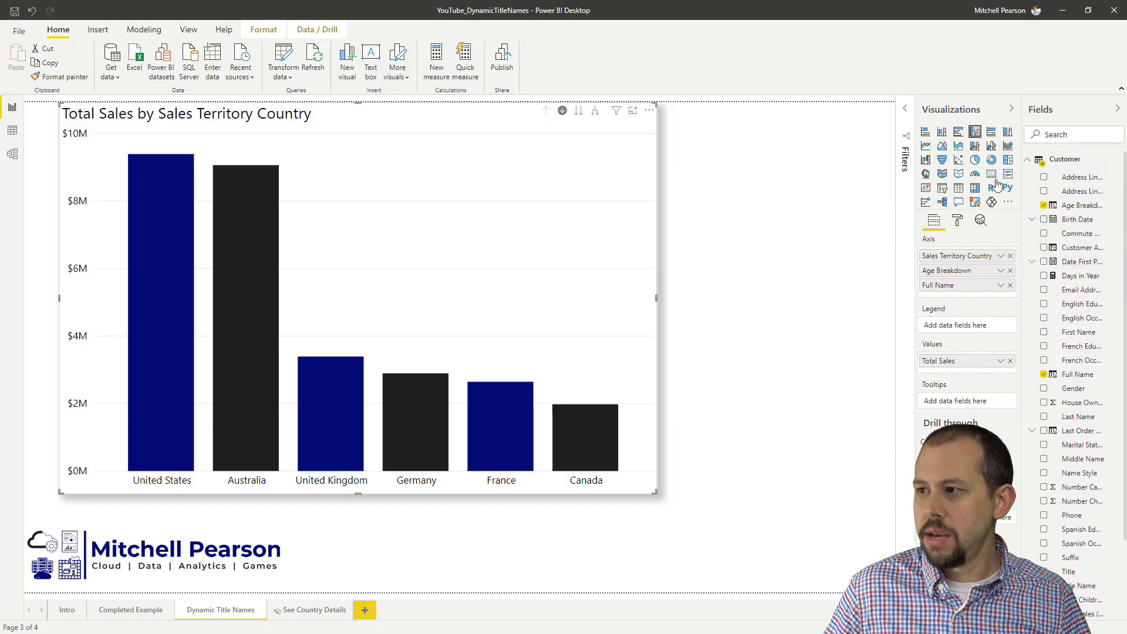
click(1033, 159)
right_click(1054, 192)
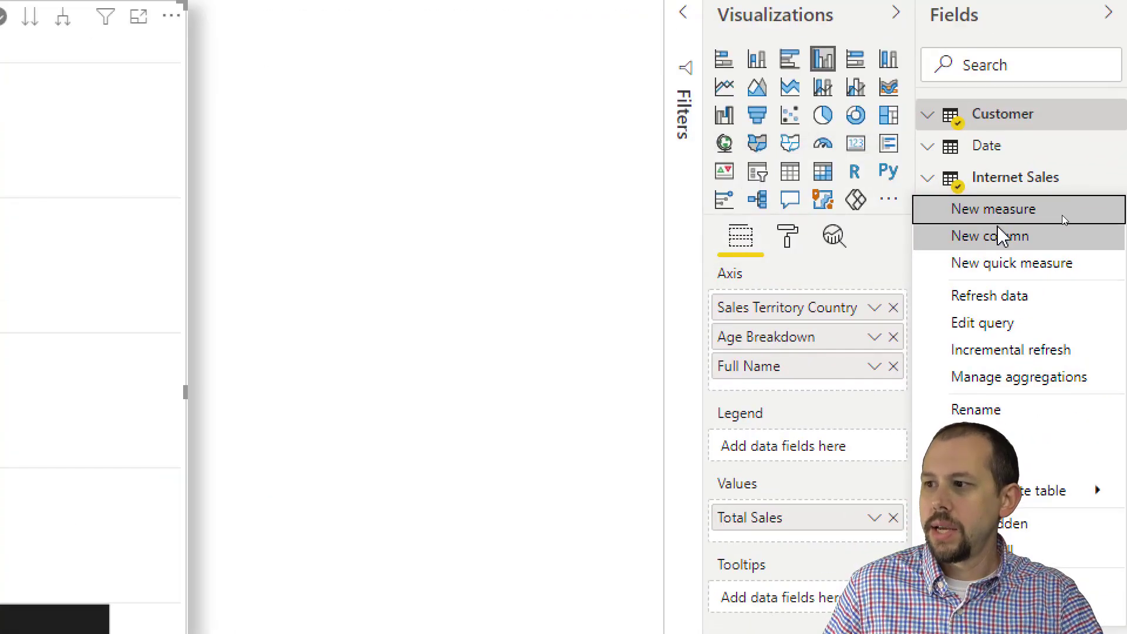
click(1063, 210)
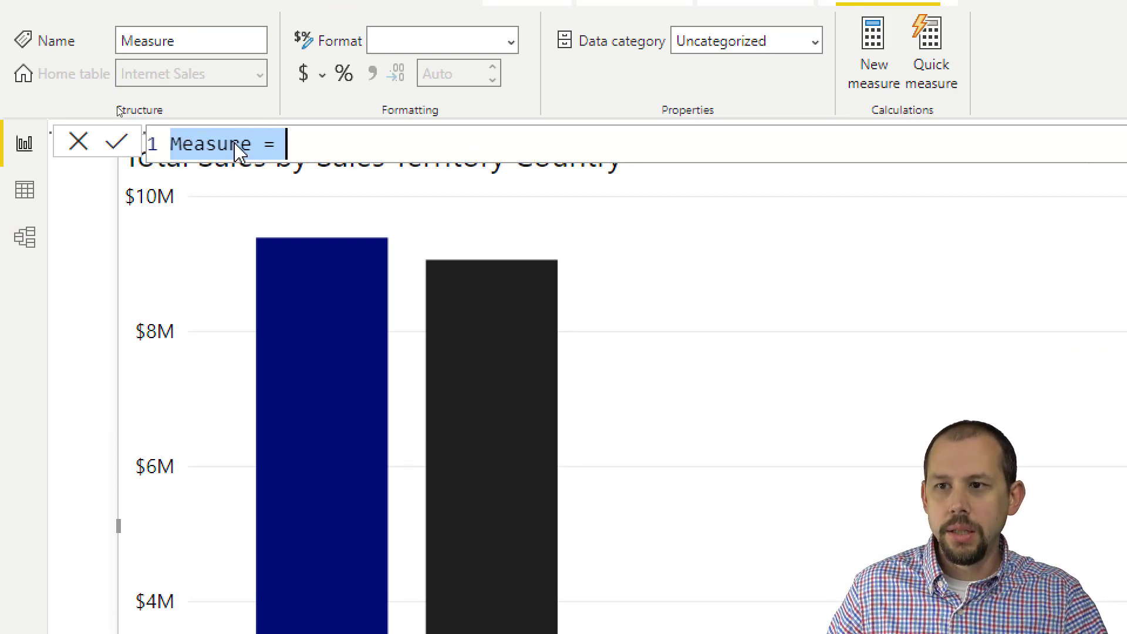
text(Dynamic Title =)
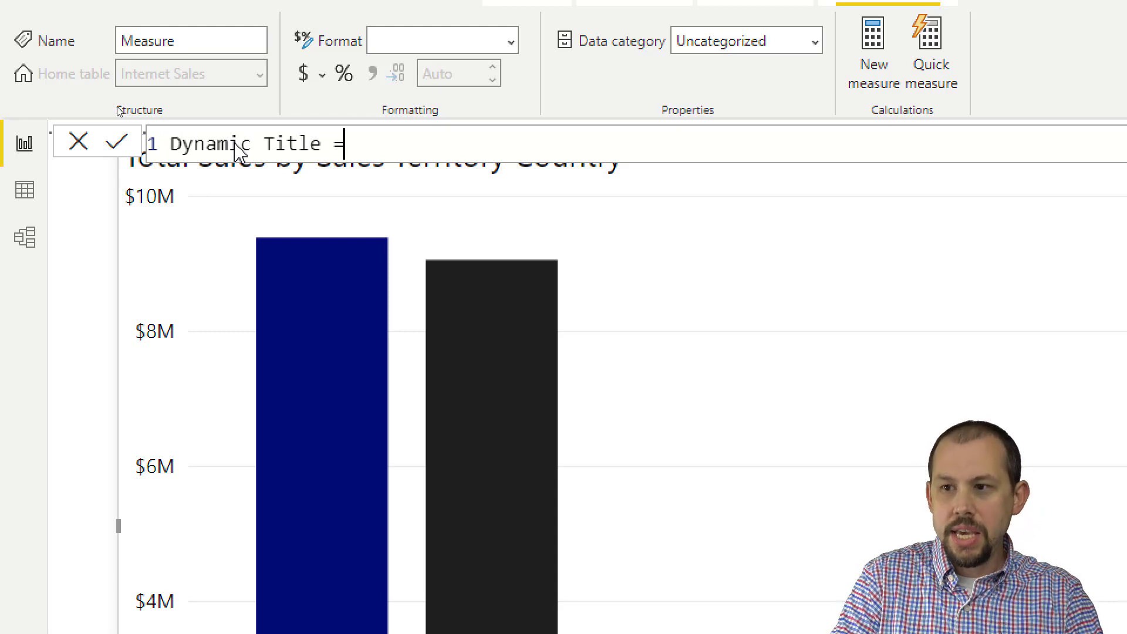
key(shift+Return)
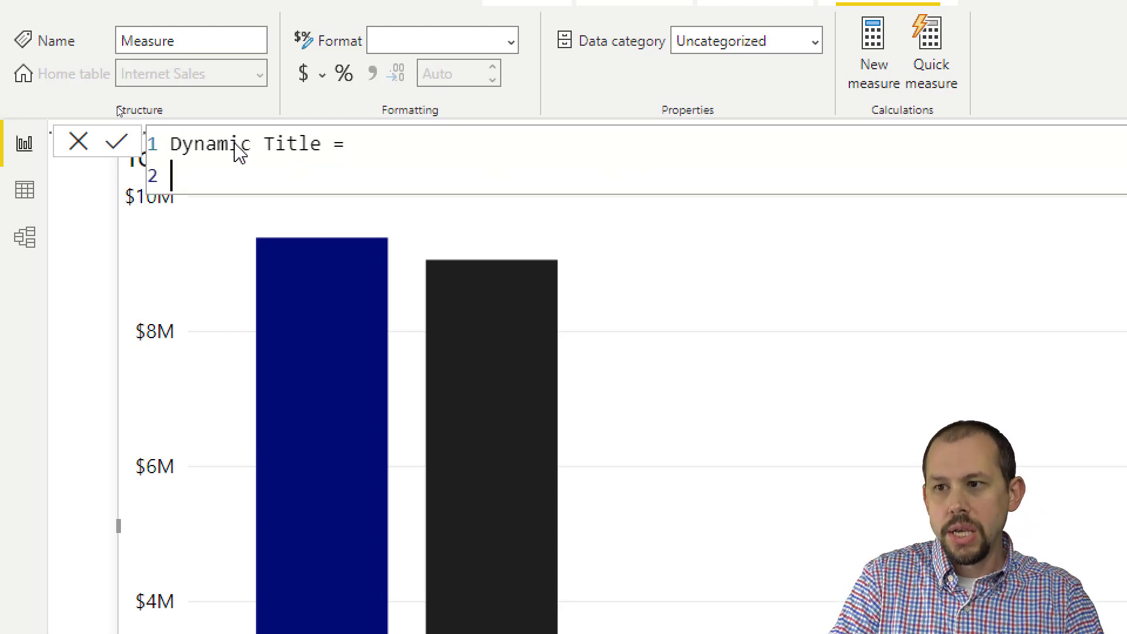
key(shift+Return)
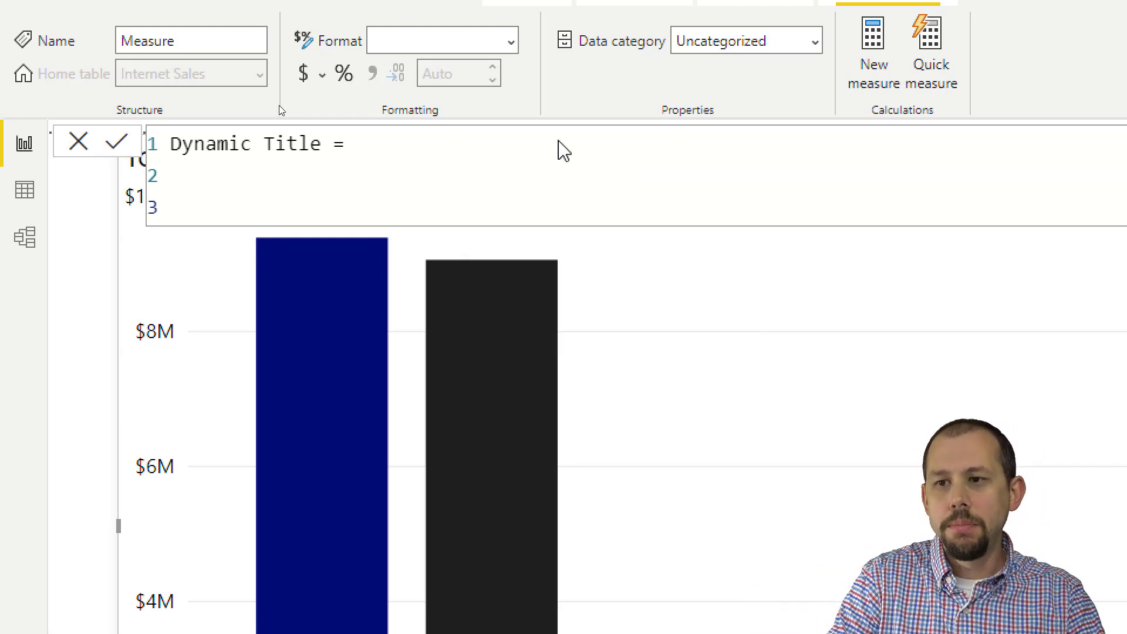
Start the Dynamic Title expression with the SELECTEDVALUE function
text(sle)
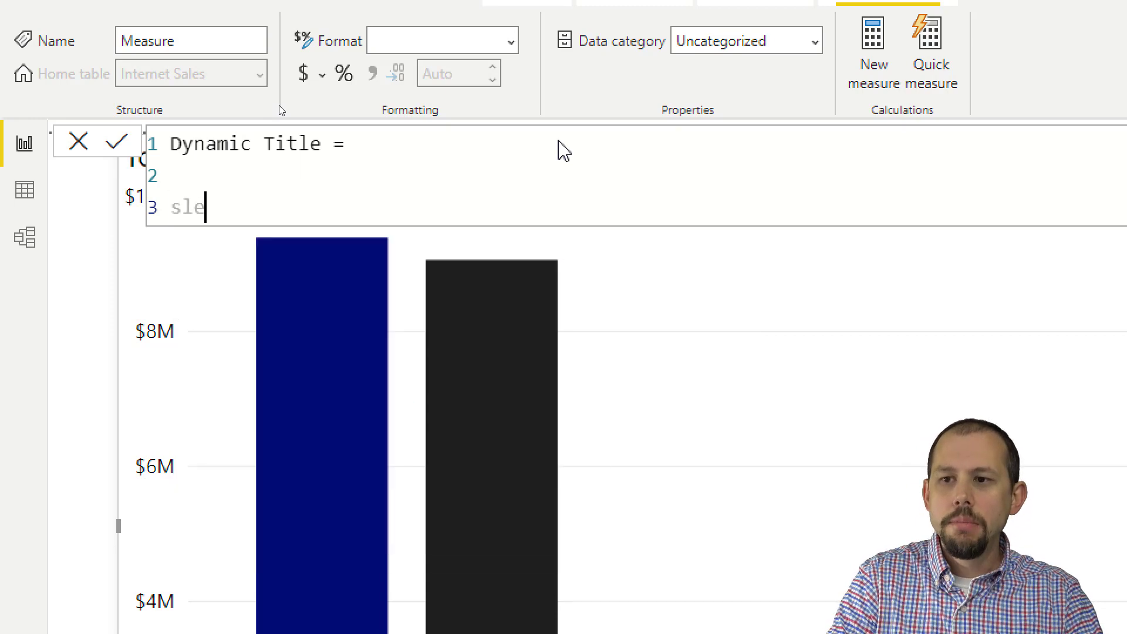
key(BackSpace)
key(BackSpace)
text(s)
key(BackSpace)
text(ELECTED)
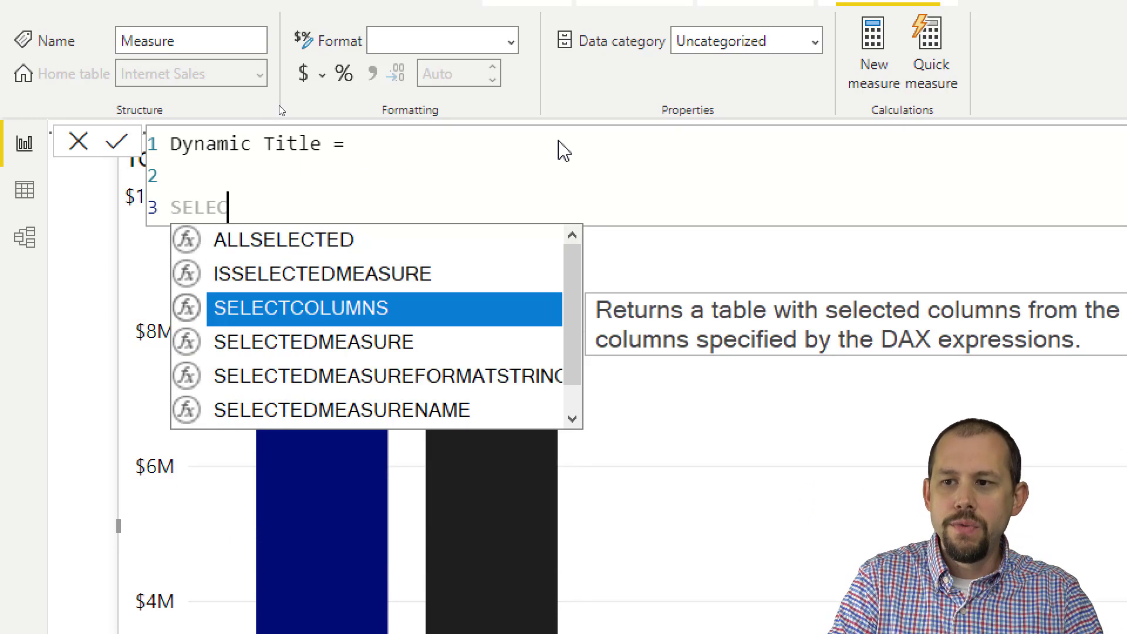
key(Down)
key(Down)
key(Down)
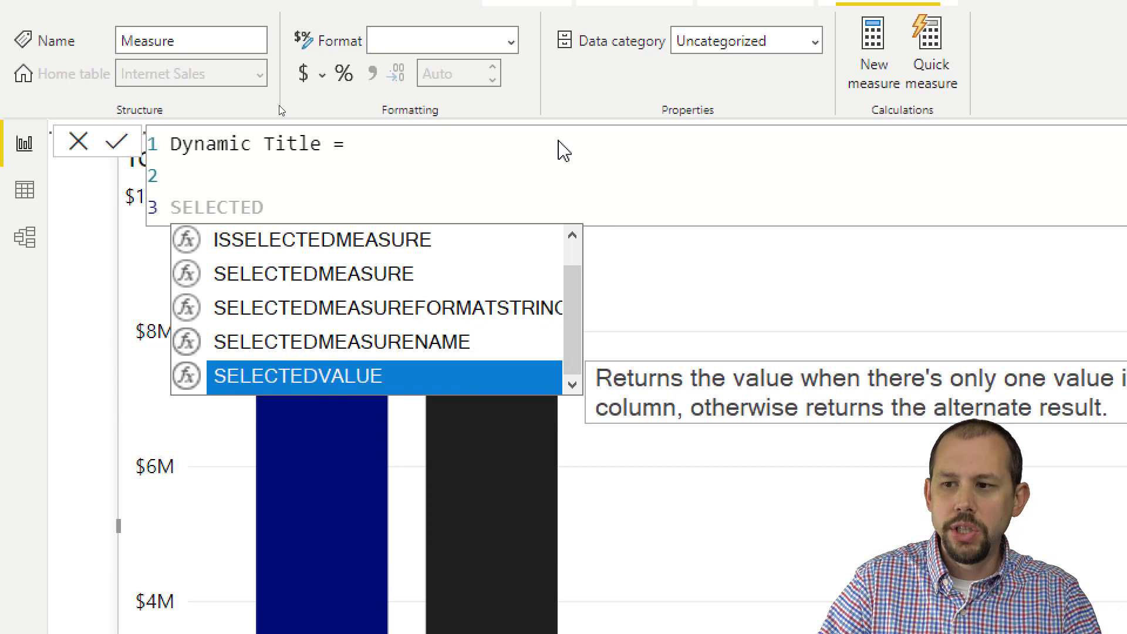
key(Tab)
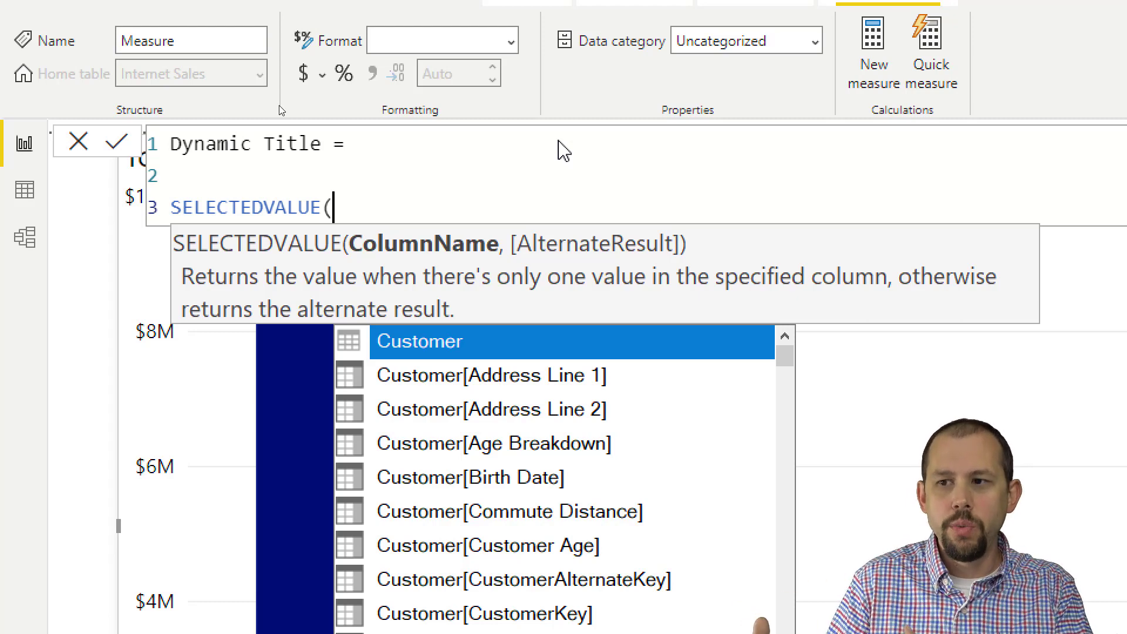
Use 'Sales Territory'[Sales Territory Country] as the column argument of SELECTEDVALUE
text('SALES)
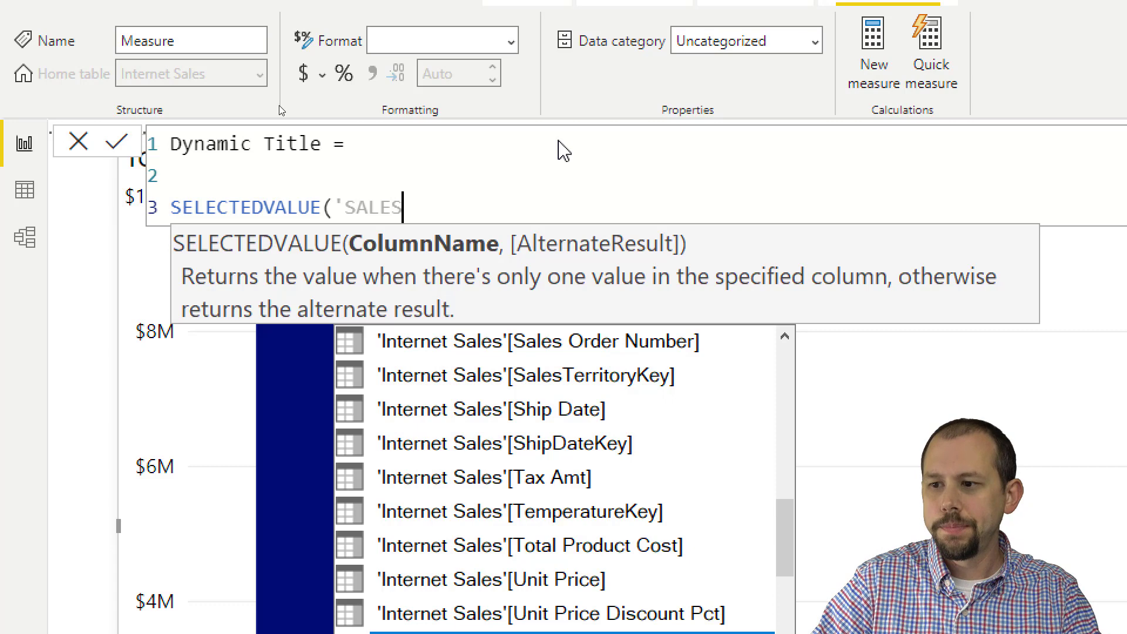
text( TE)
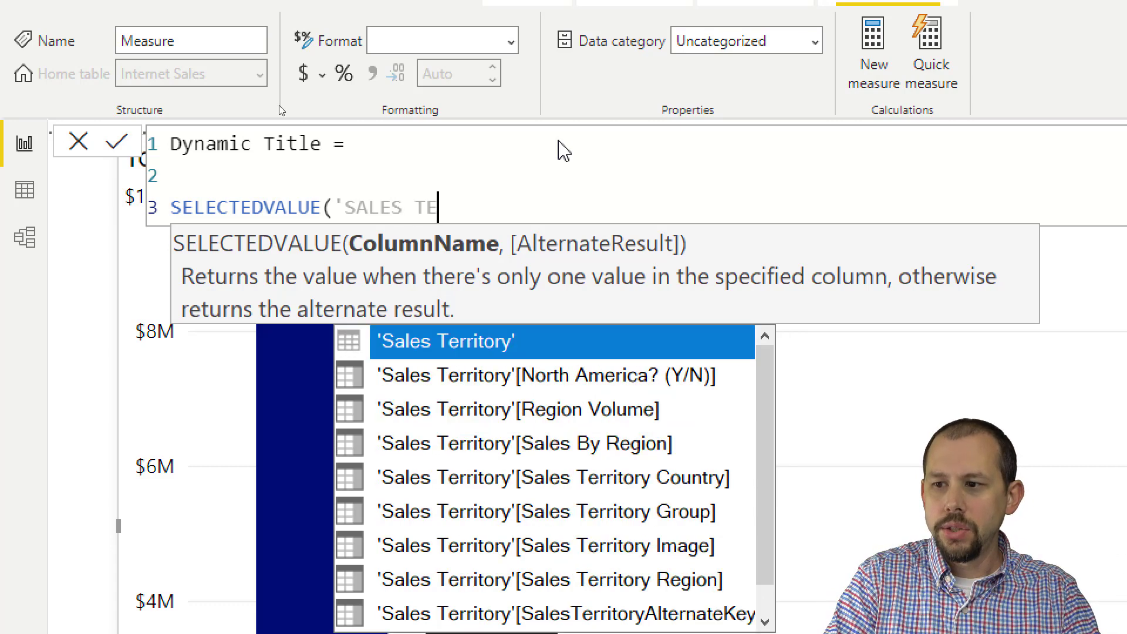
key(Tab)
text([COUNT)
key(Tab)
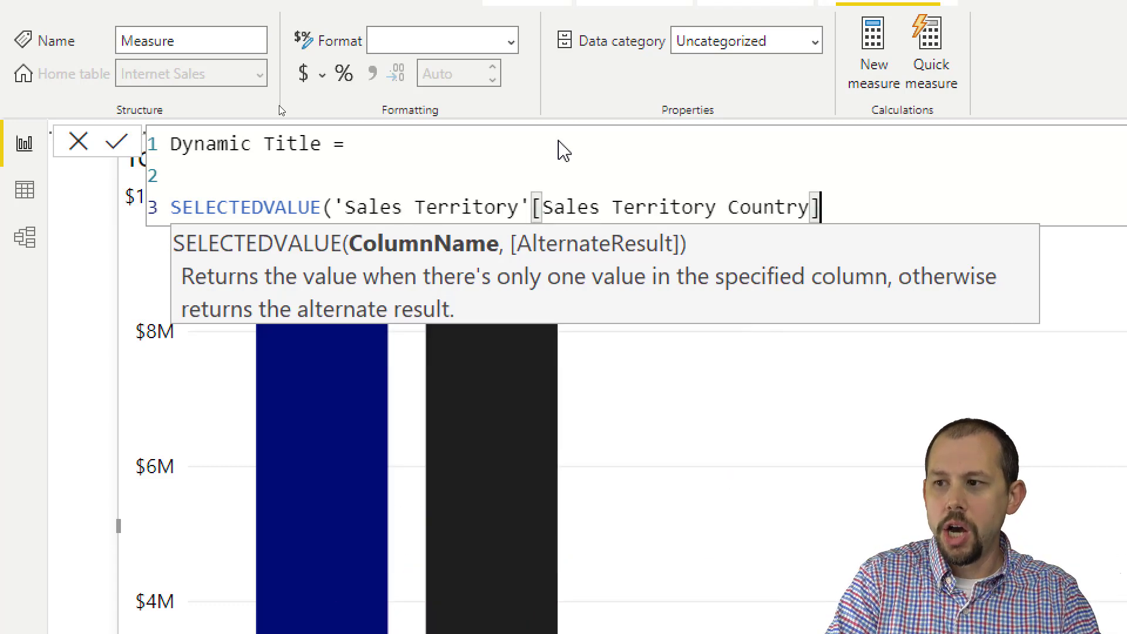
Add "All Countries" as the alternate result of SELECTEDVALUE, close the function and commit the measure
text(, )
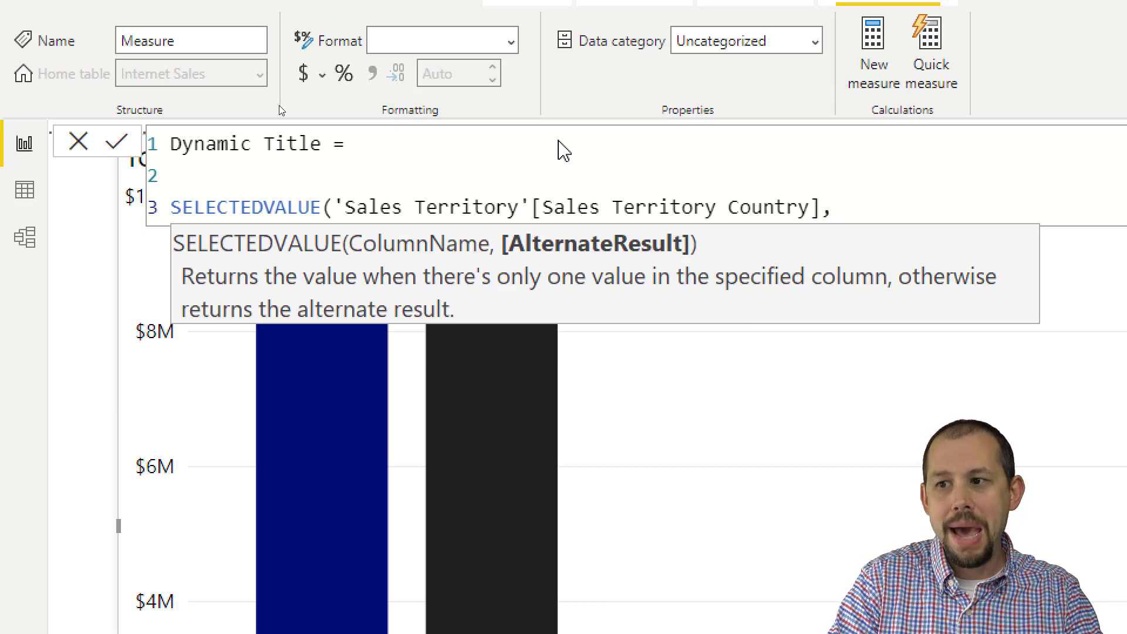
text("ALL)
key(BackSpace)
key(BackSpace)
key(BackSpace)
text(ll Counti)
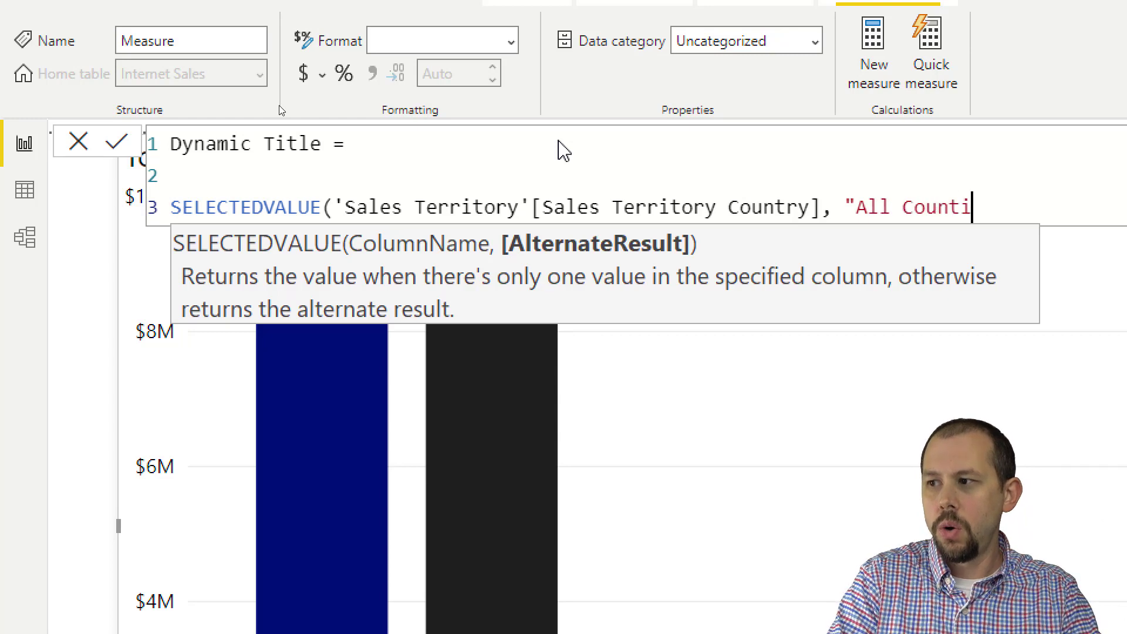
key(BackSpace)
text(ries")
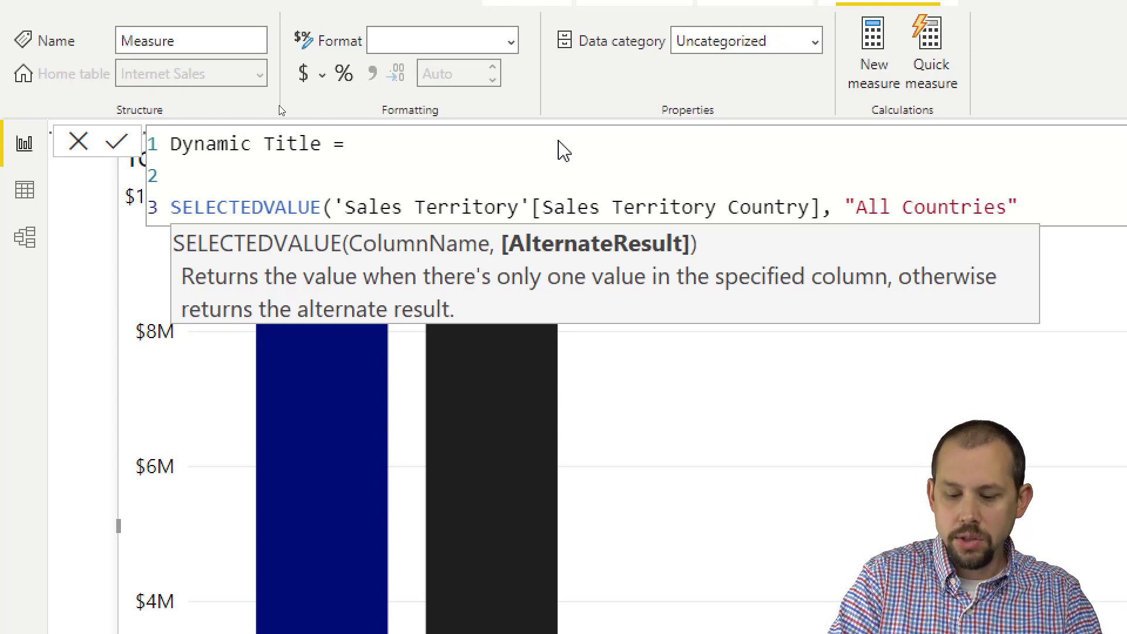
text())
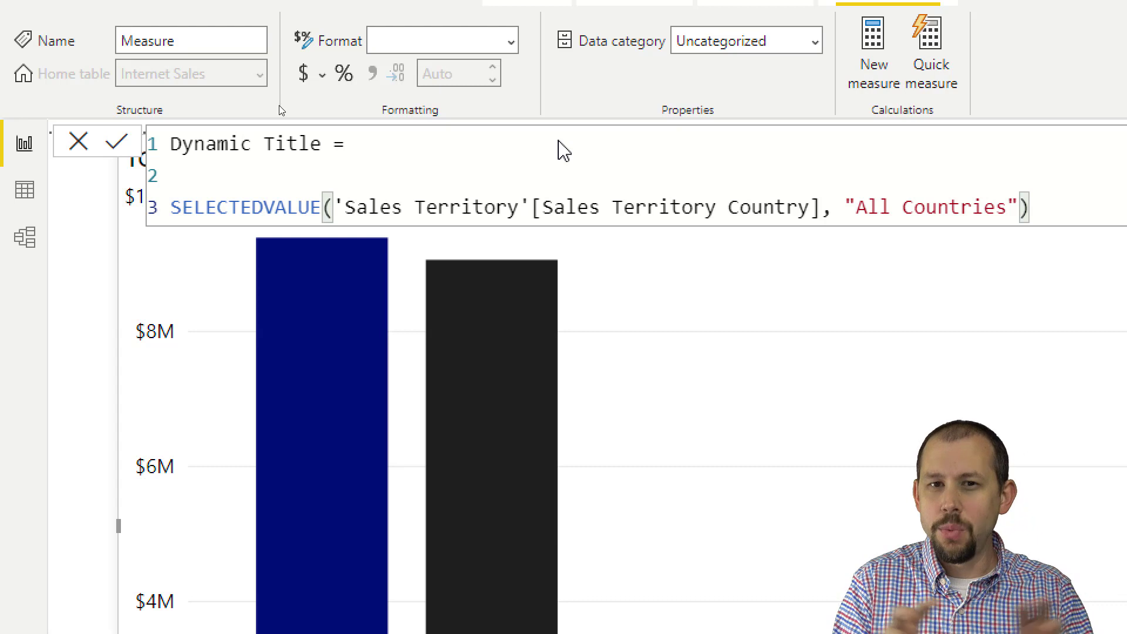
key(Return)
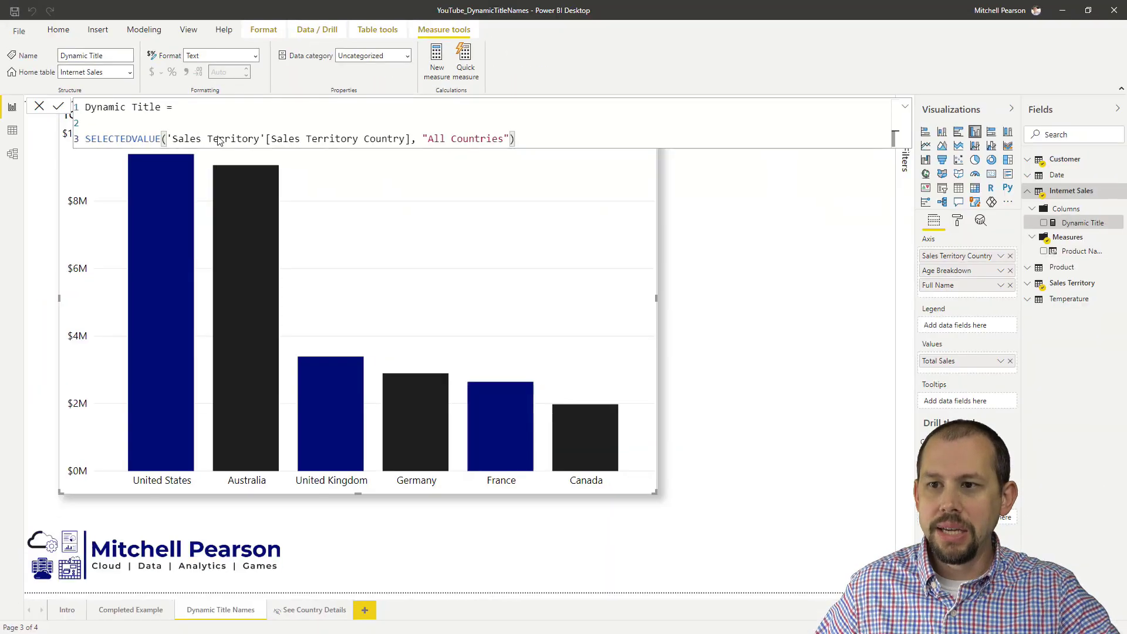
Show the Title formatting options of the country sales chart and widen the Visualizations pane
click(746, 246)
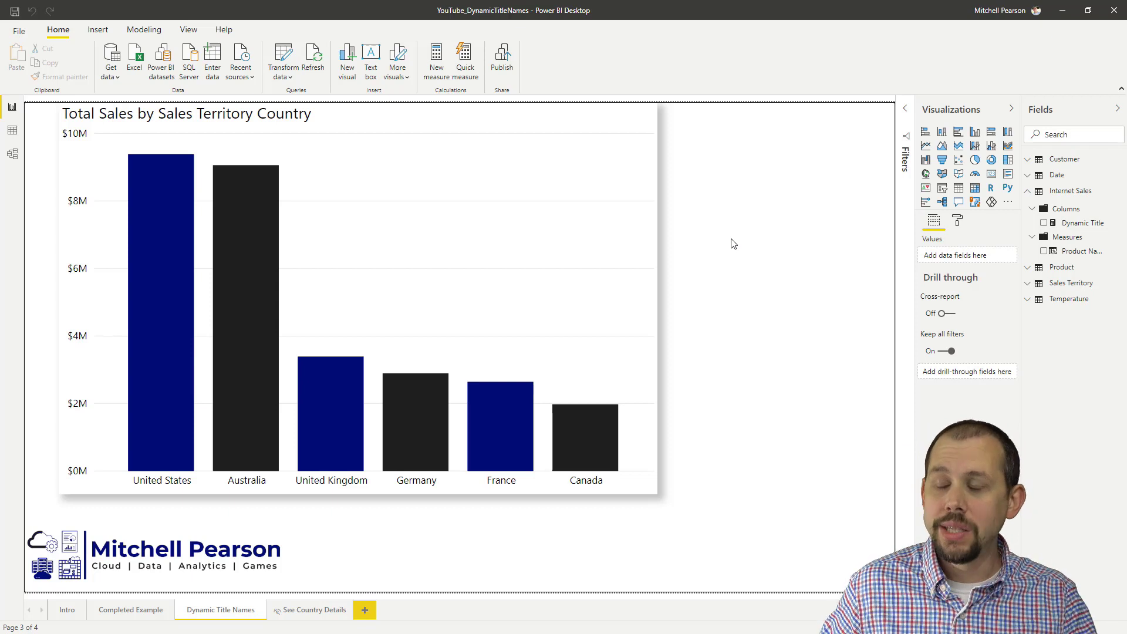
click(570, 208)
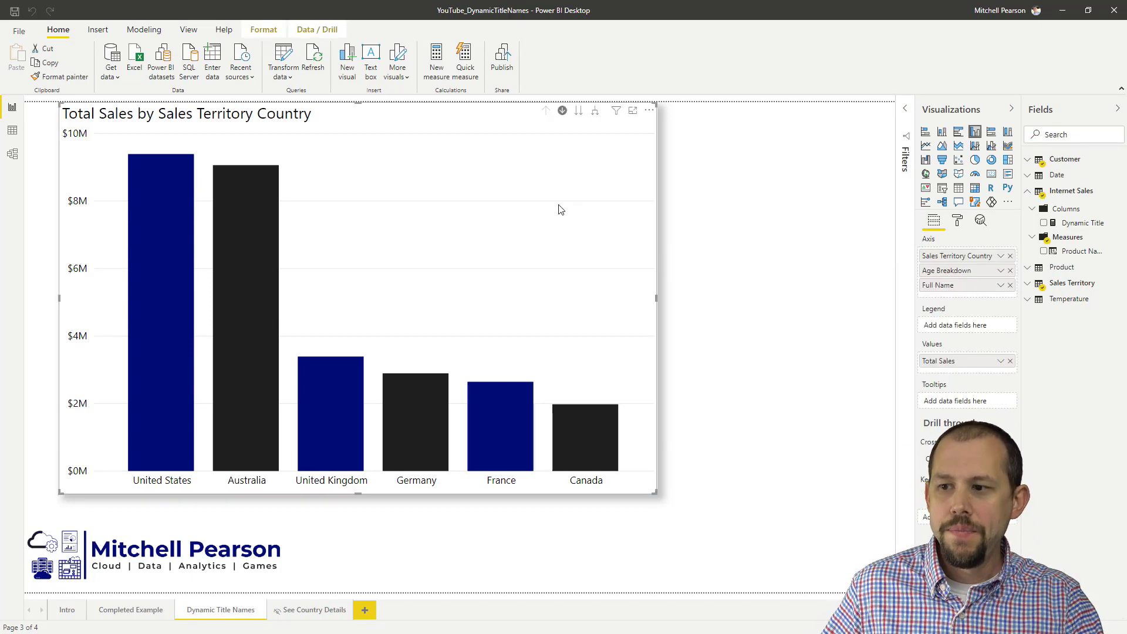
click(956, 222)
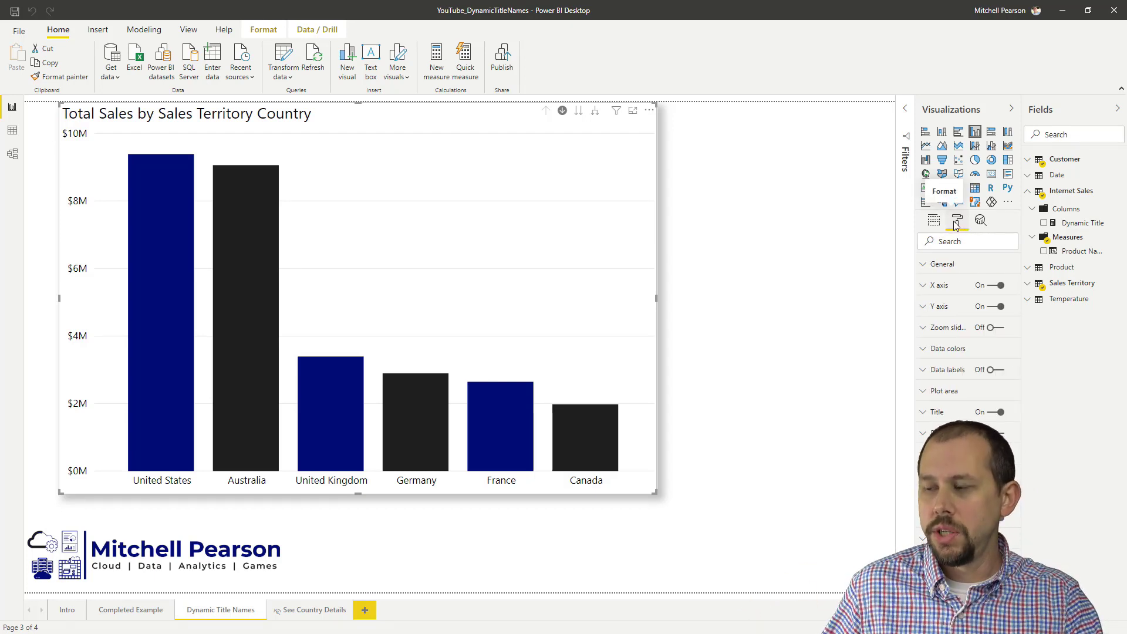
click(926, 417)
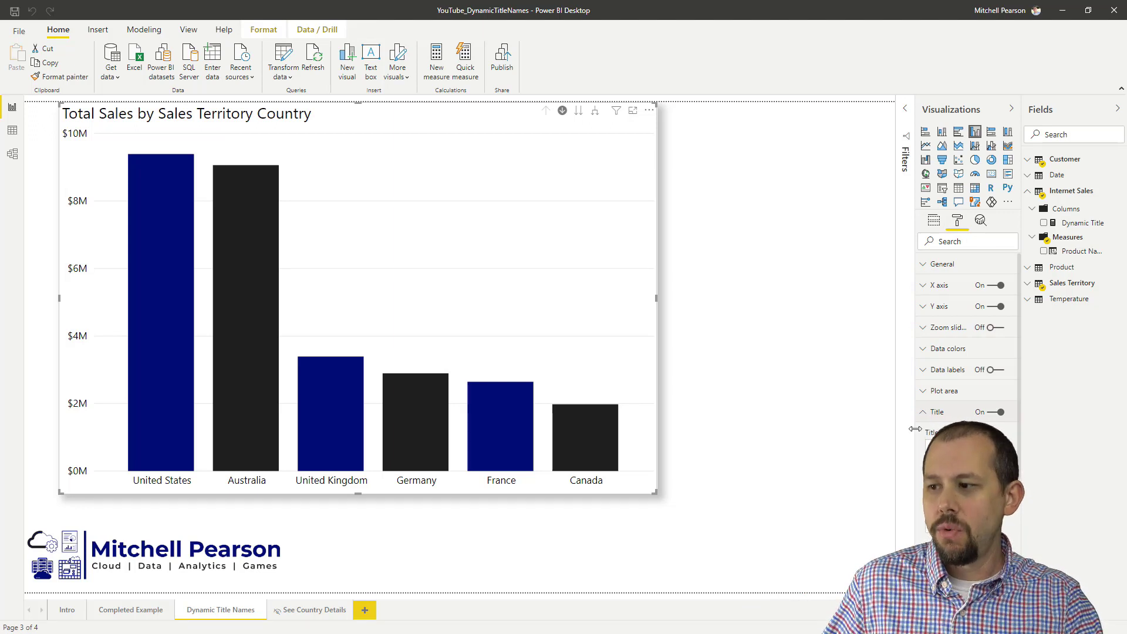
drag(915, 428, 834, 433)
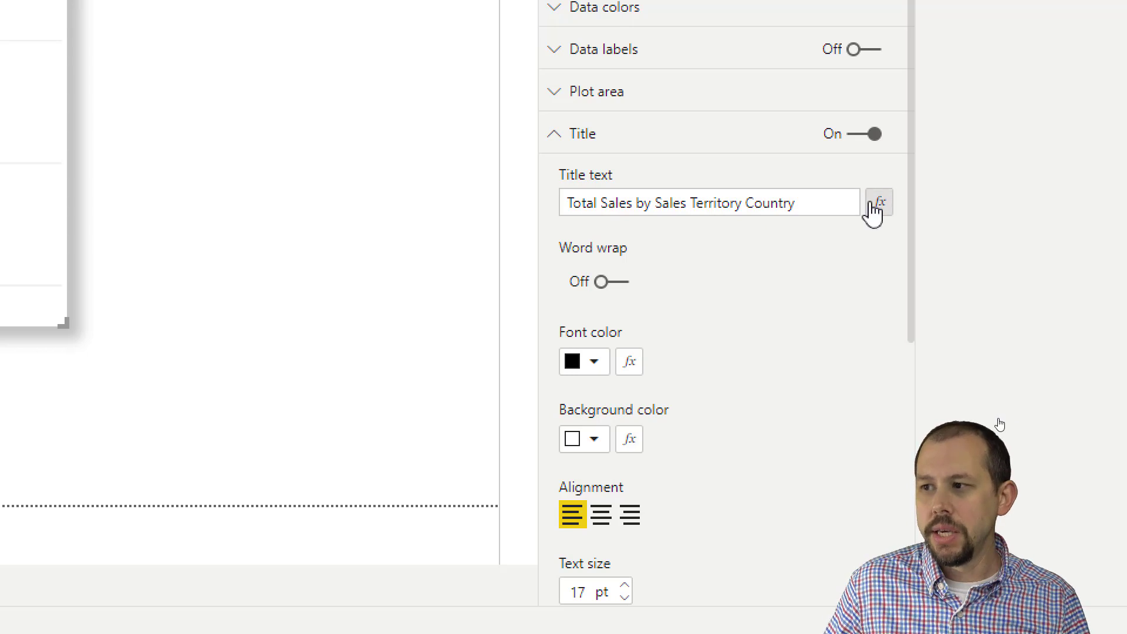
Base the chart's title text on the field value of the Dynamic Title measure using conditional formatting
click(886, 210)
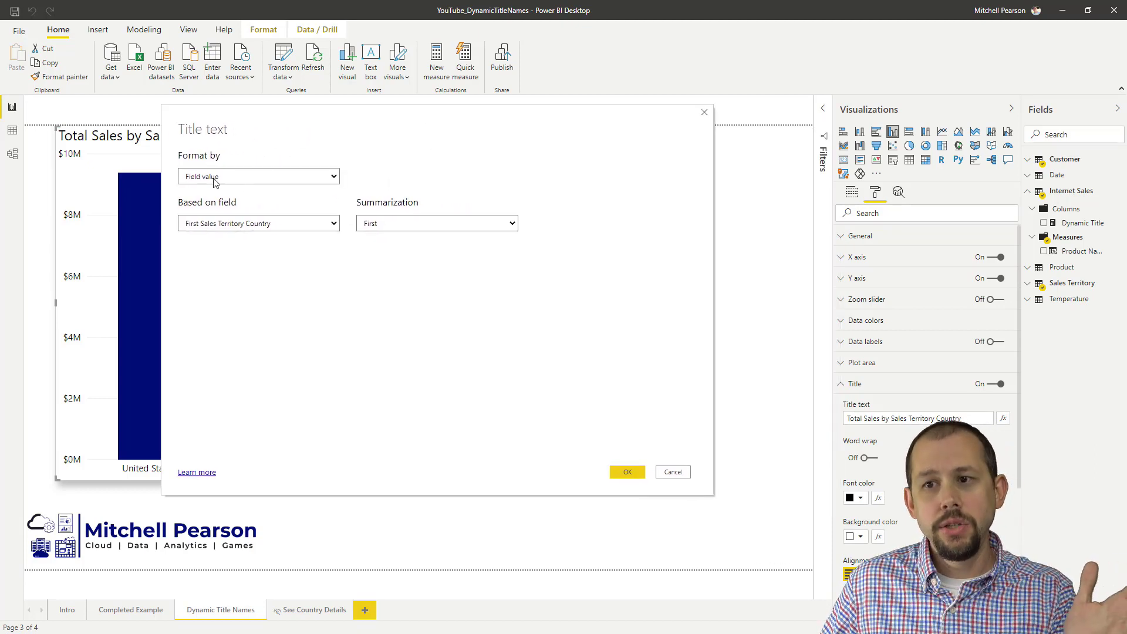
click(225, 223)
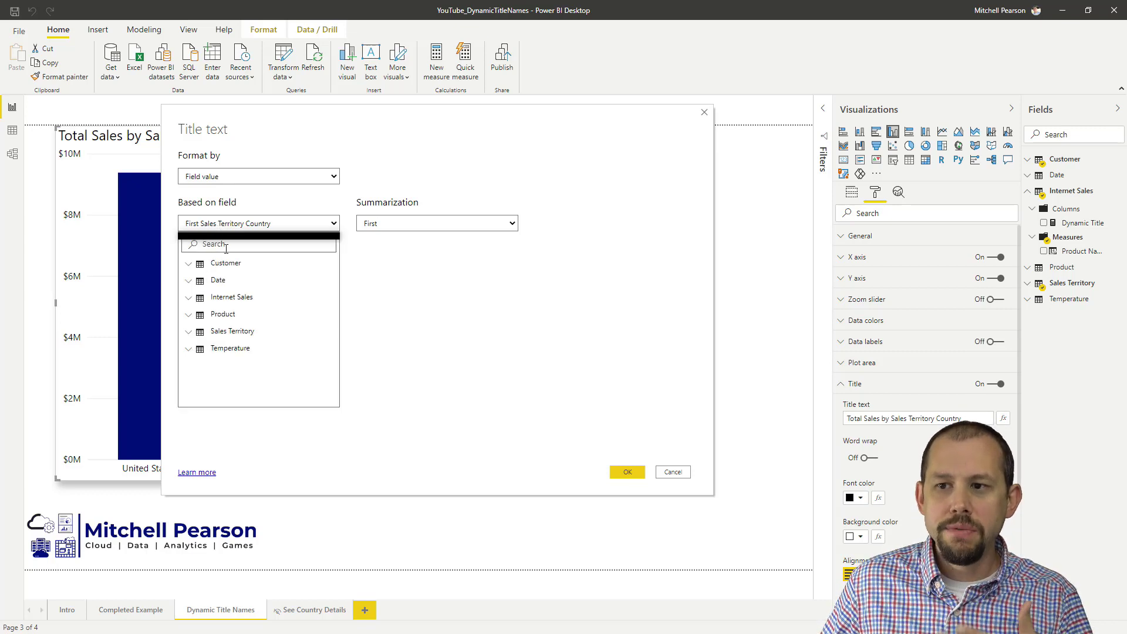
click(227, 245)
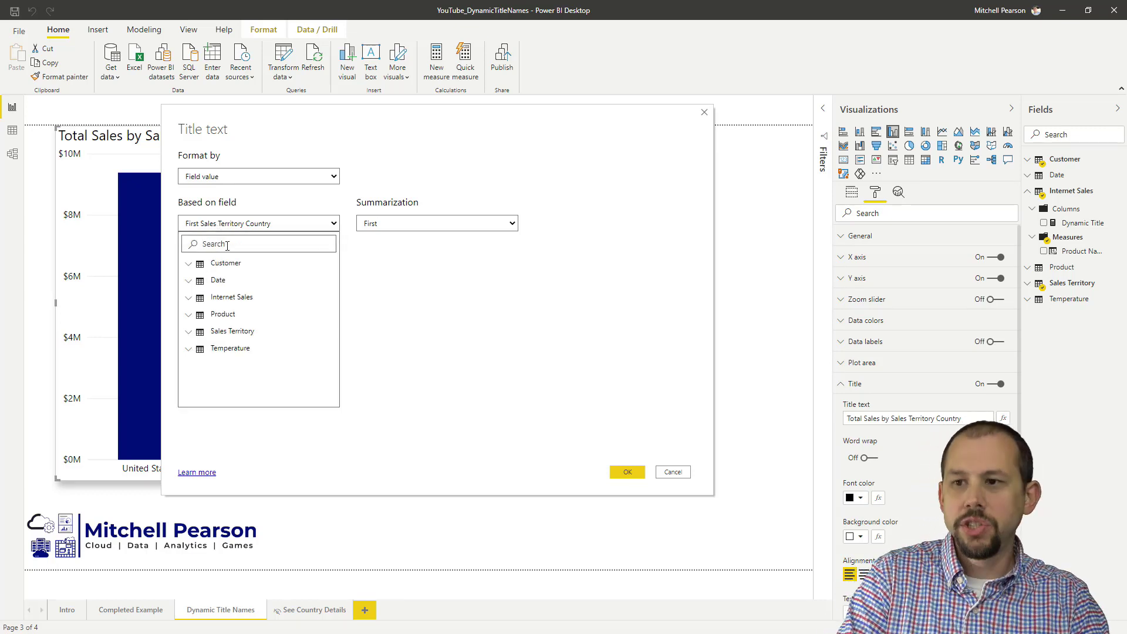
text(dynamic title)
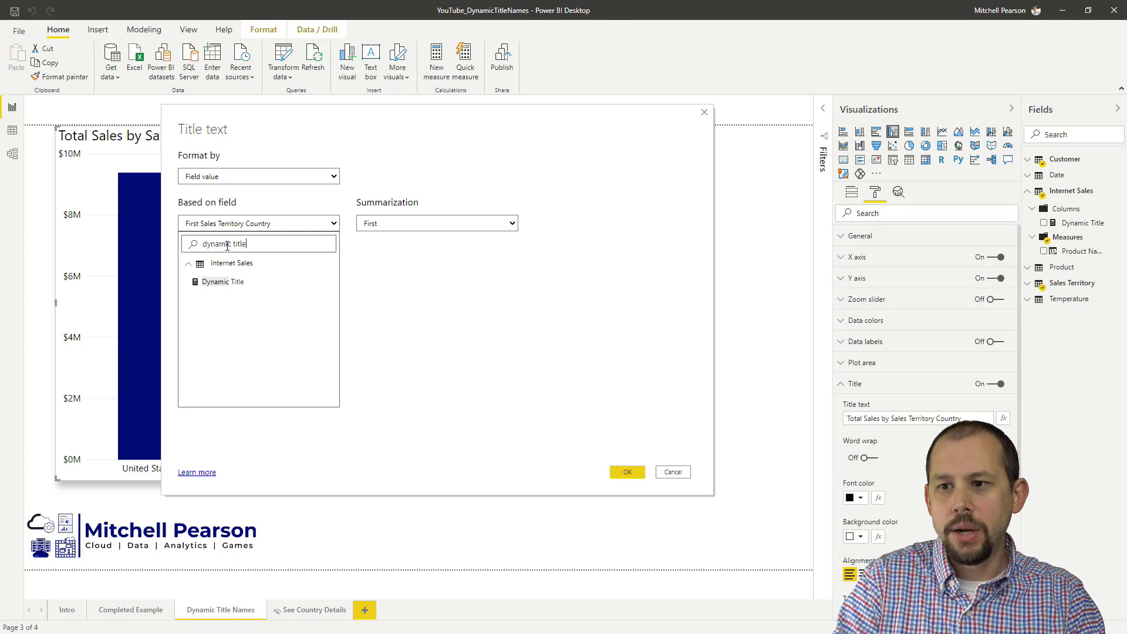
click(221, 282)
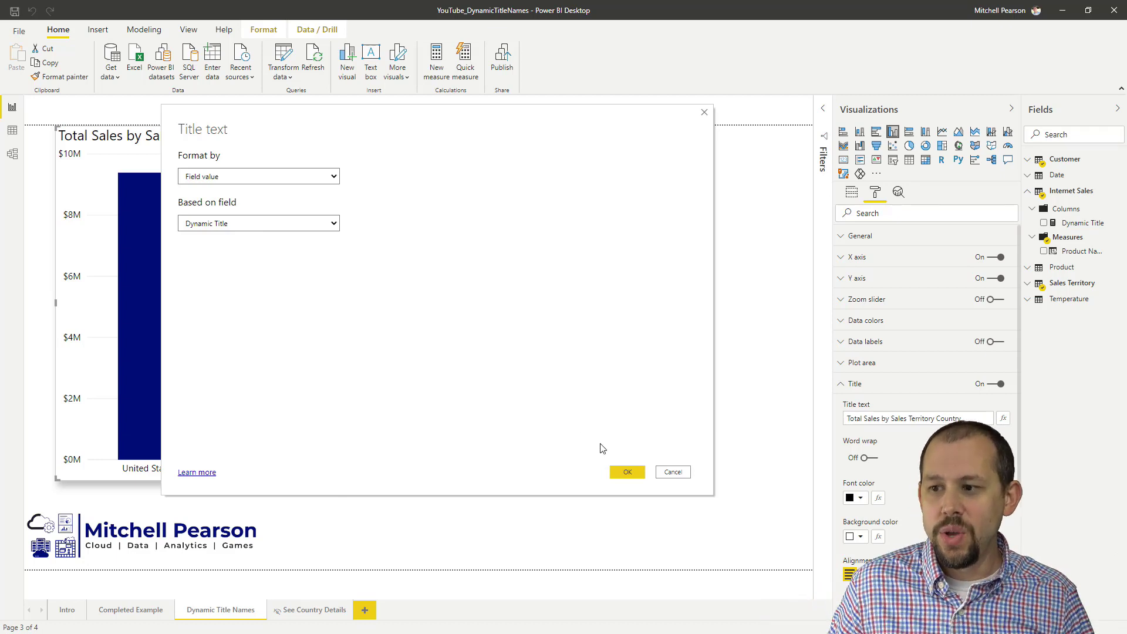
click(626, 472)
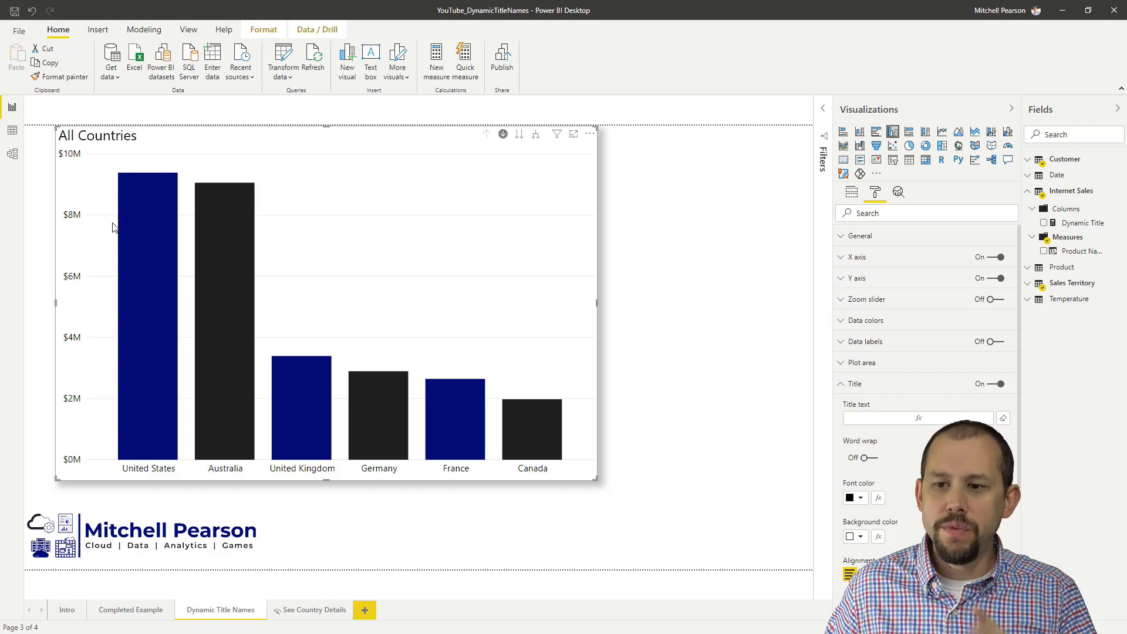
Drill the chart down into United States and Ages 55+ to check its title, and drill back up to all countries
click(138, 252)
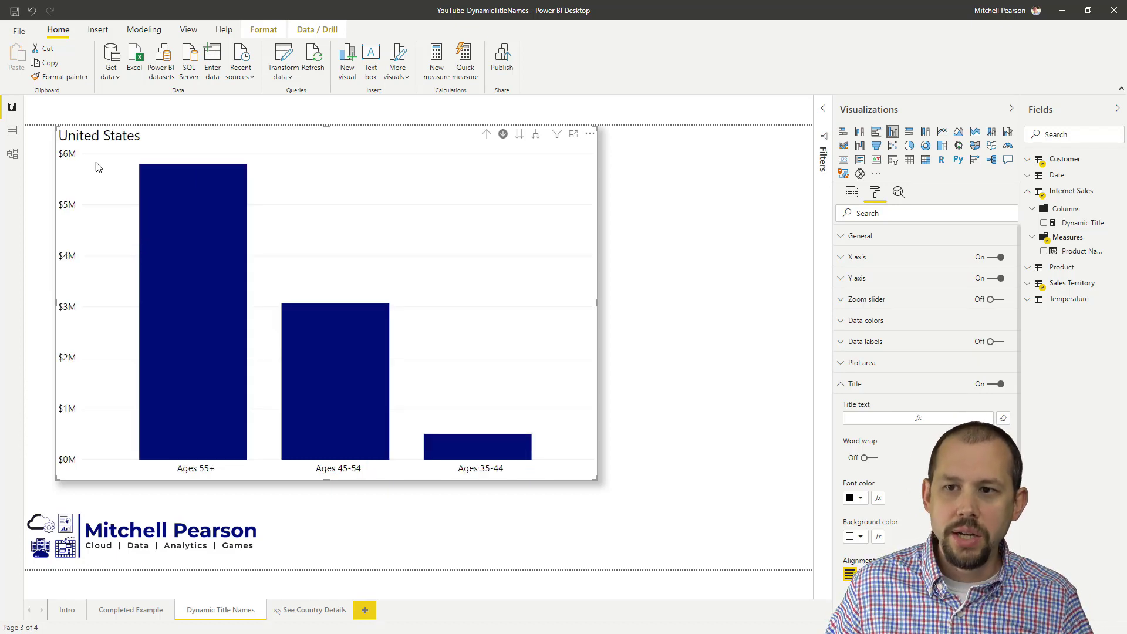
click(205, 308)
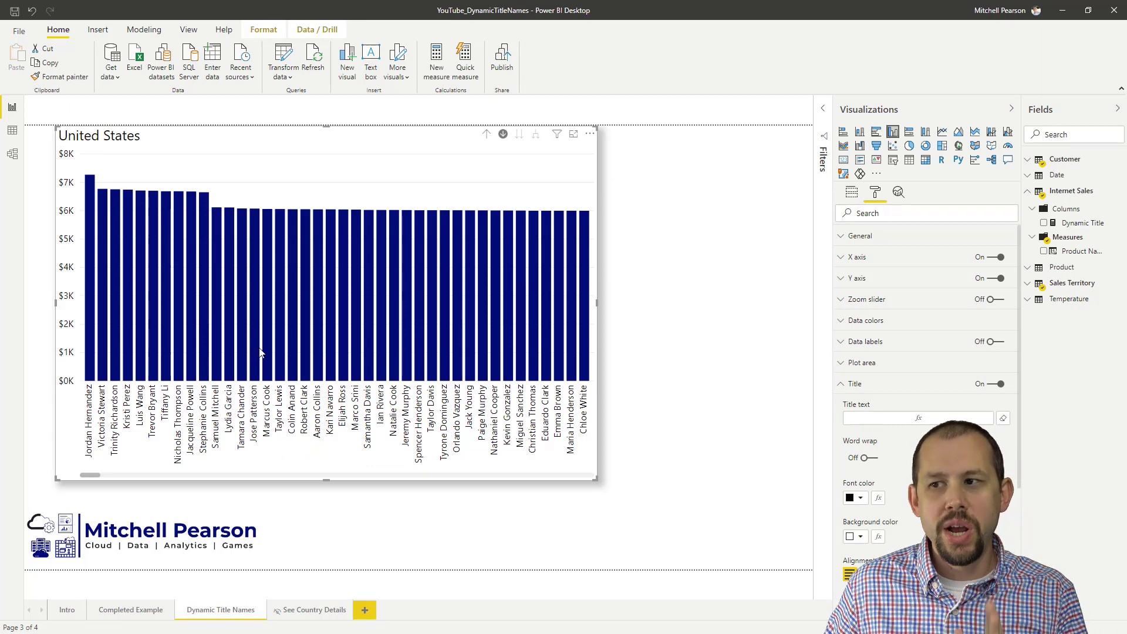
click(486, 135)
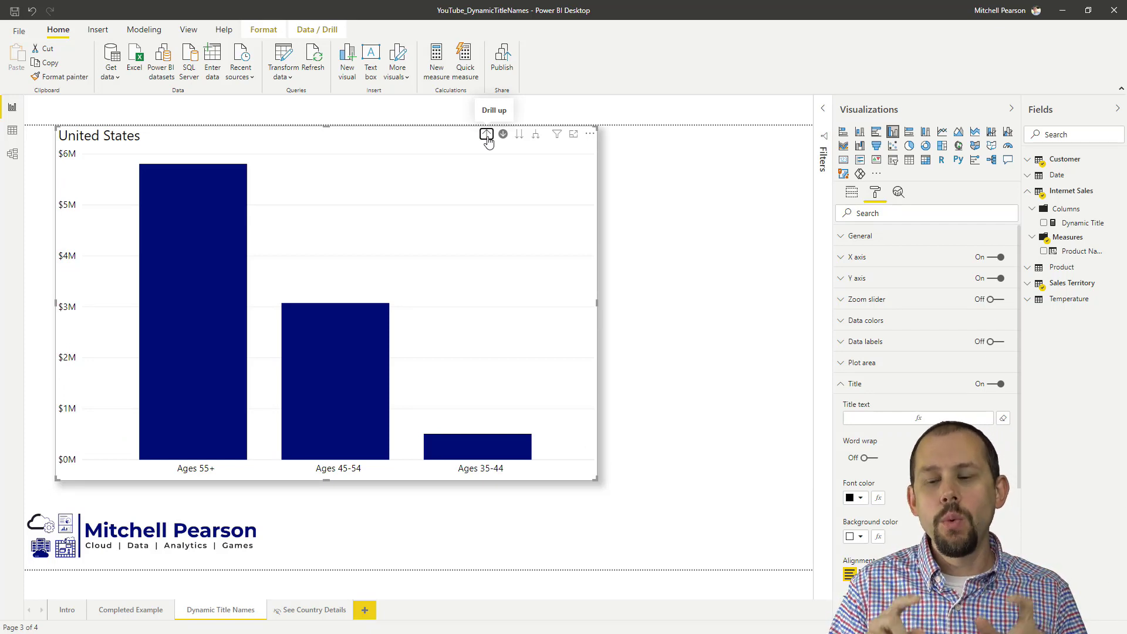
click(487, 135)
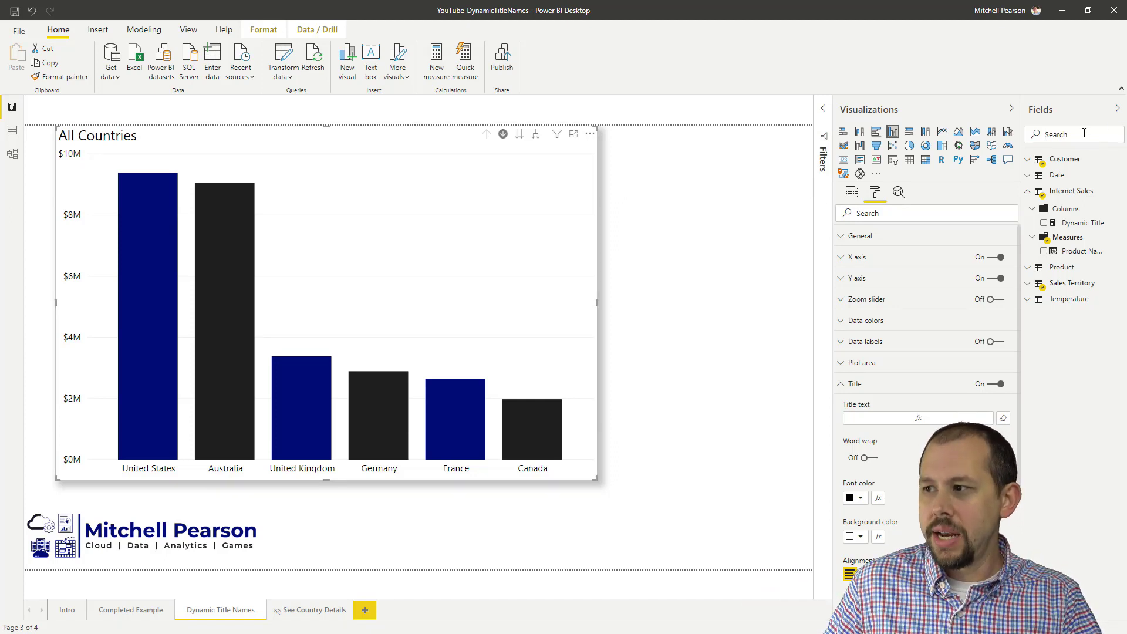
In the Dynamic Title measure, put "Sales By " & before SELECTEDVALUE and append & ", " & after it
click(1092, 223)
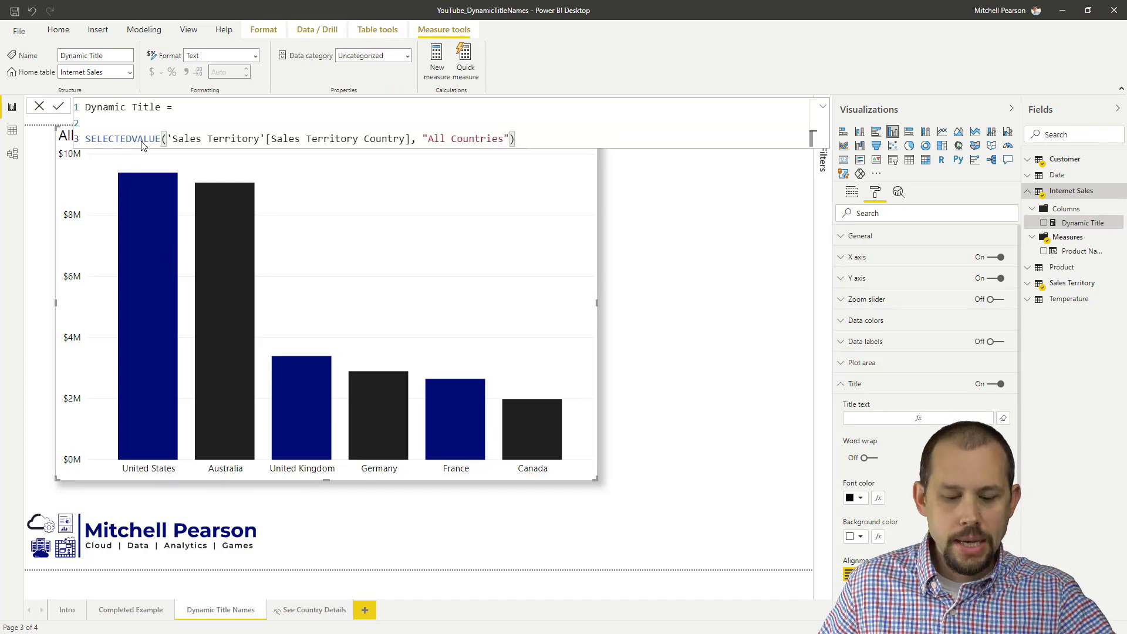
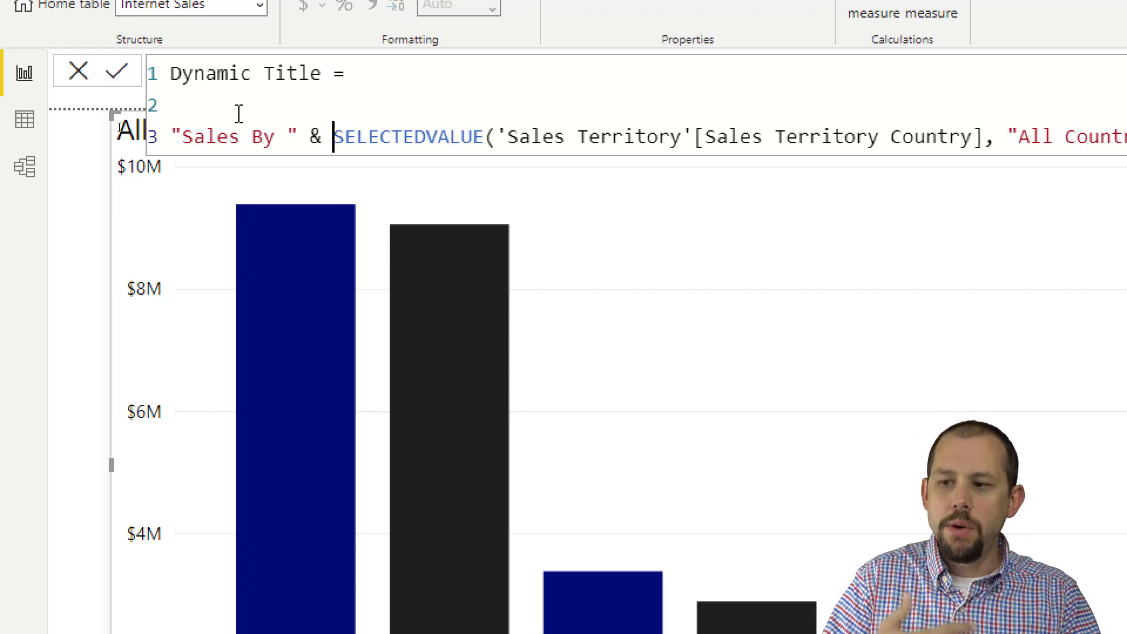
key(ctrl+Right)
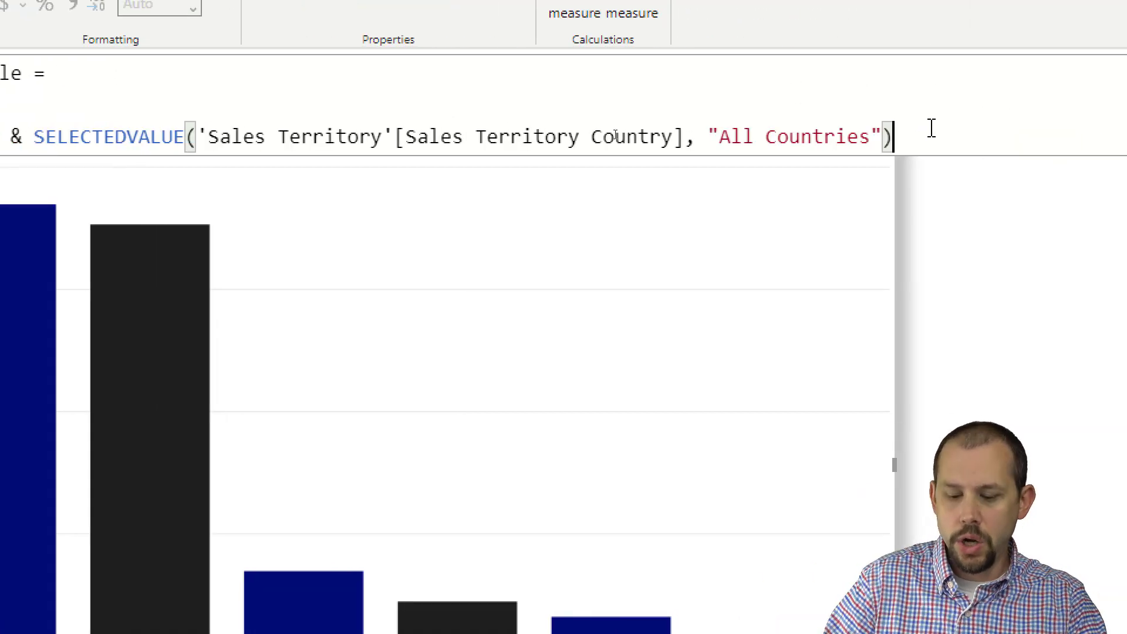
text(& " )
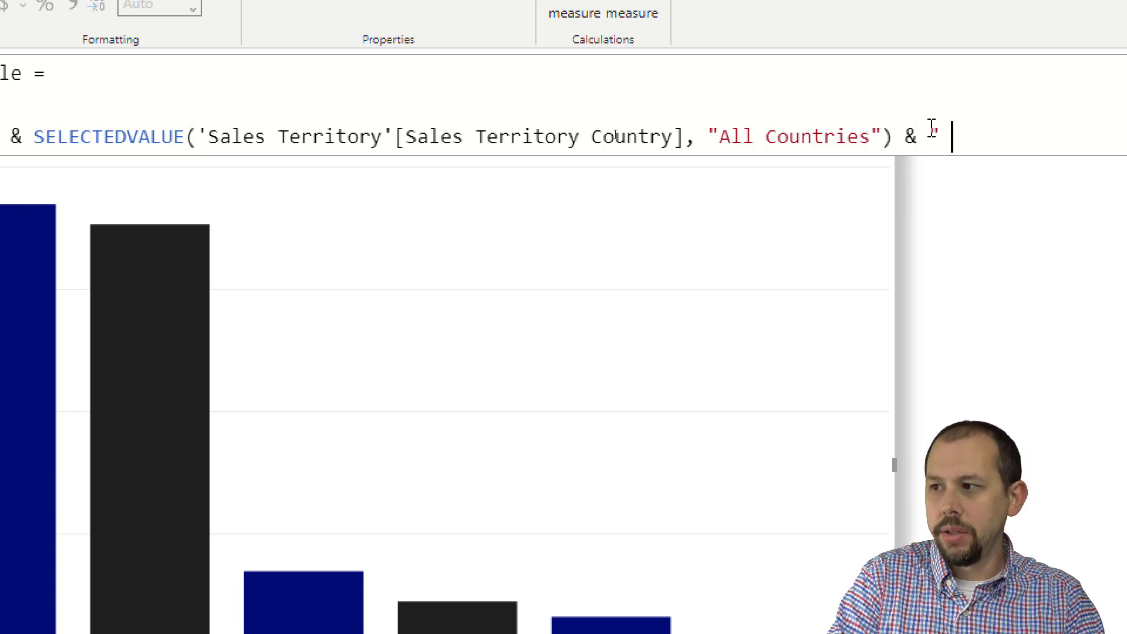
text(" &)
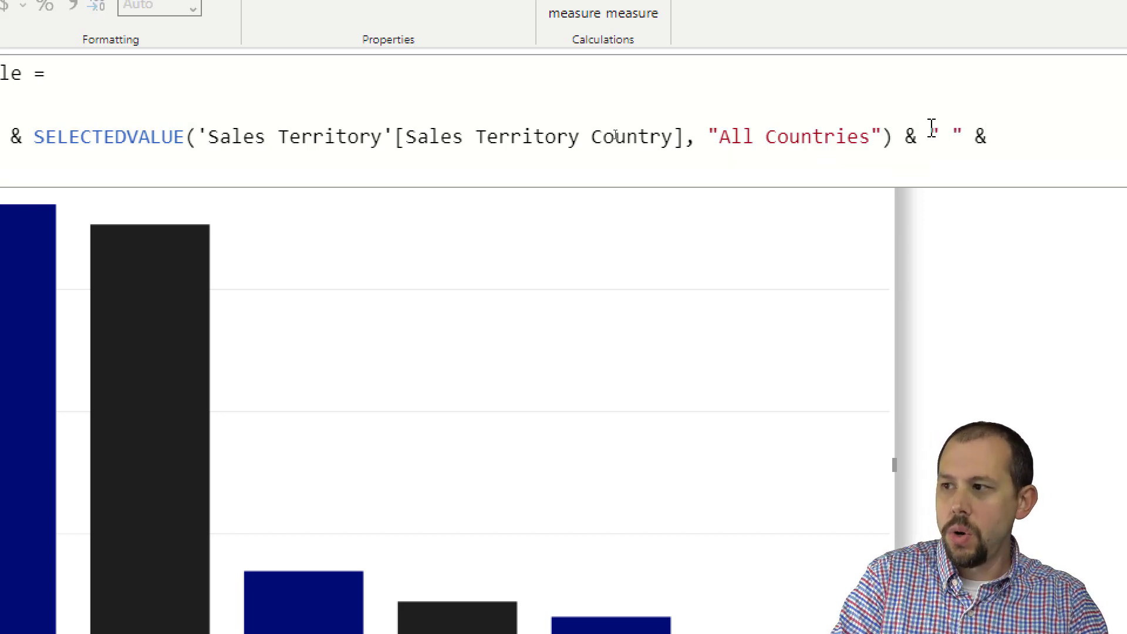
key(Return)
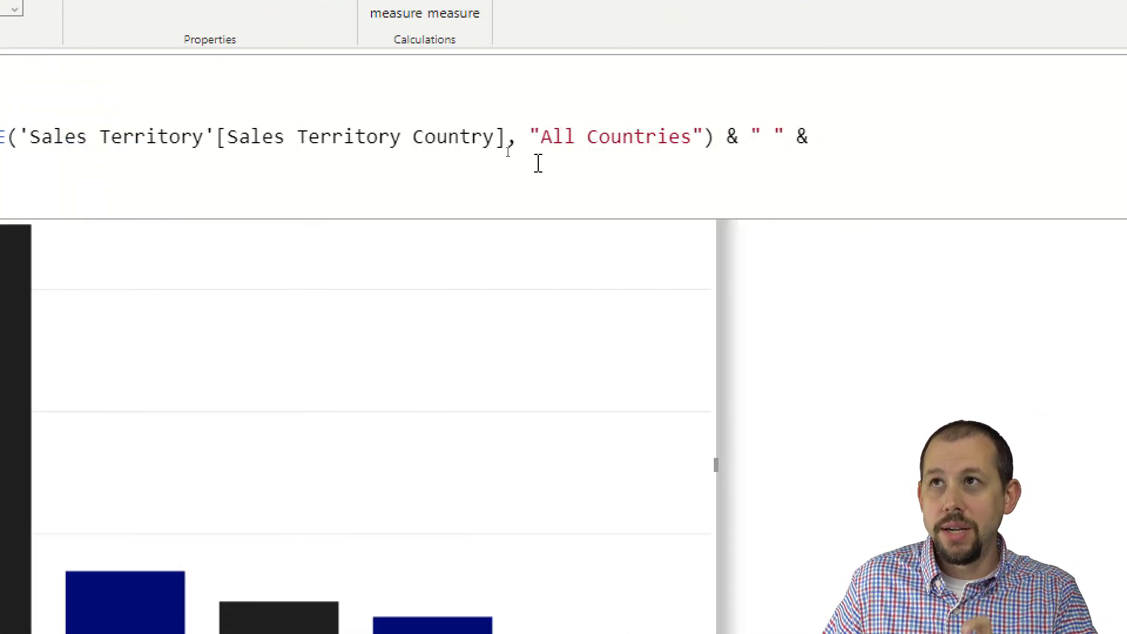
click(766, 136)
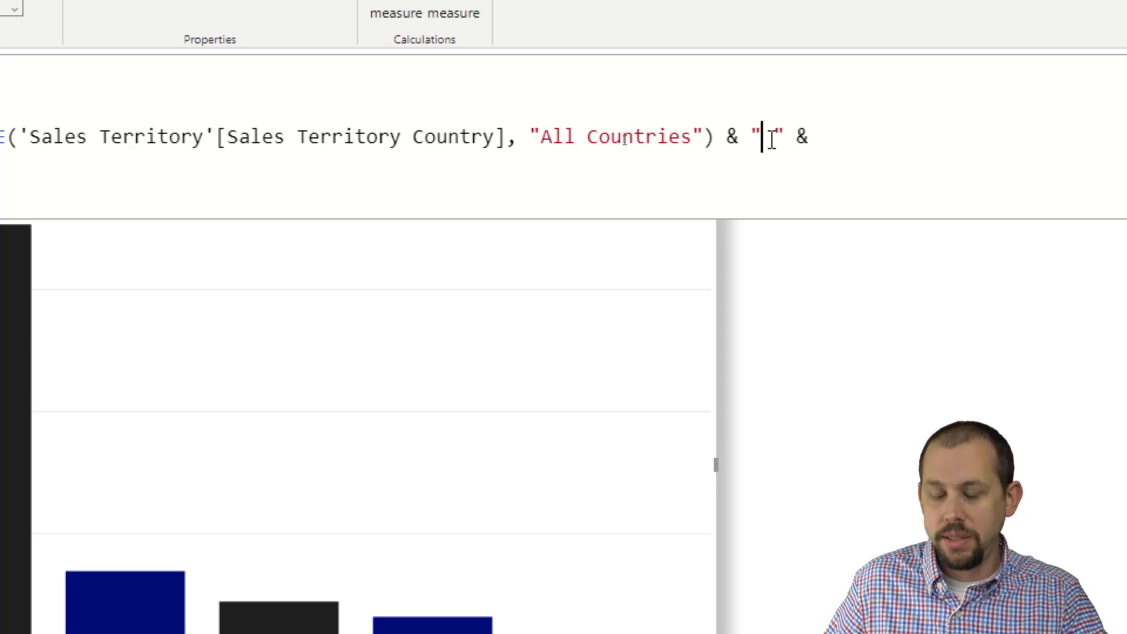
text(,)
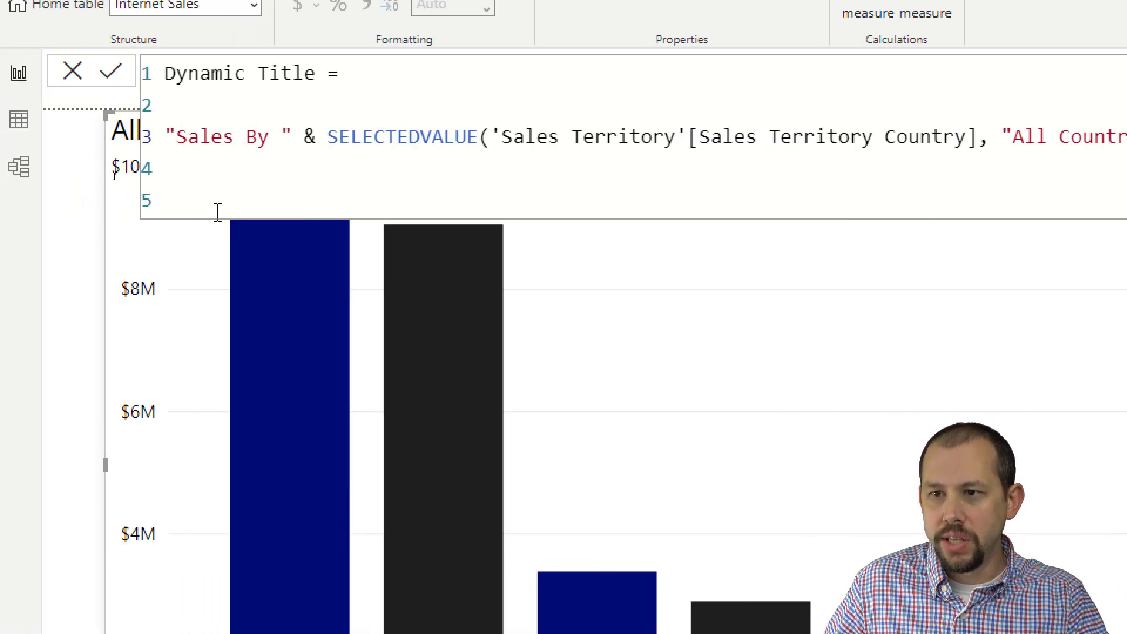
Add a second SELECTEDVALUE function on line 5 of the measure with 'Customer'[Age Breakdown] as its column argument
click(224, 199)
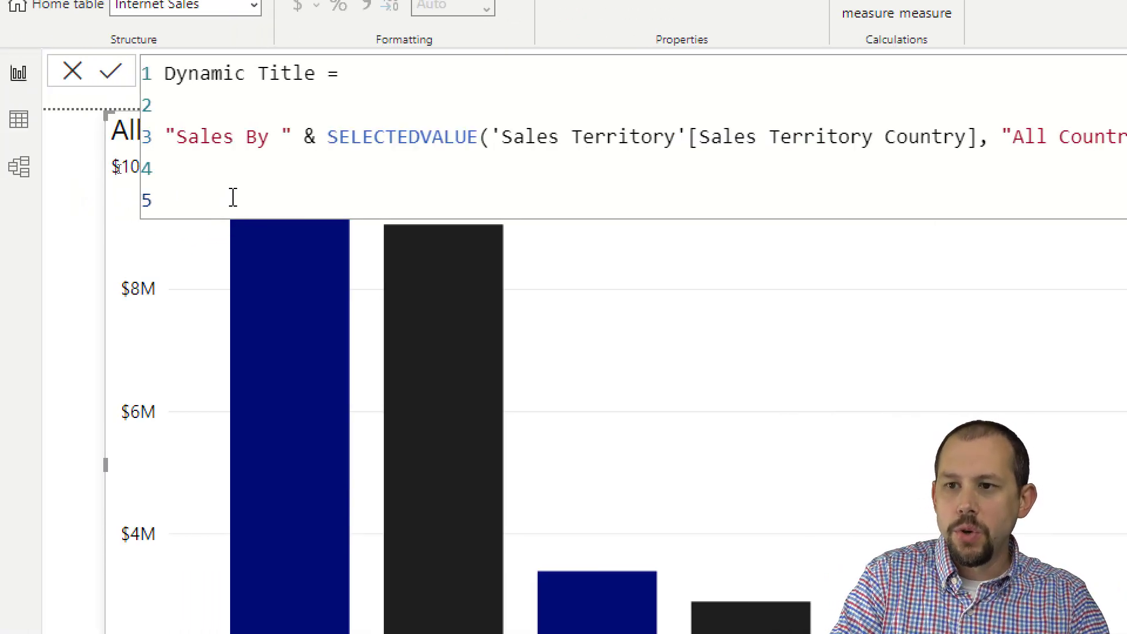
text(Selecte)
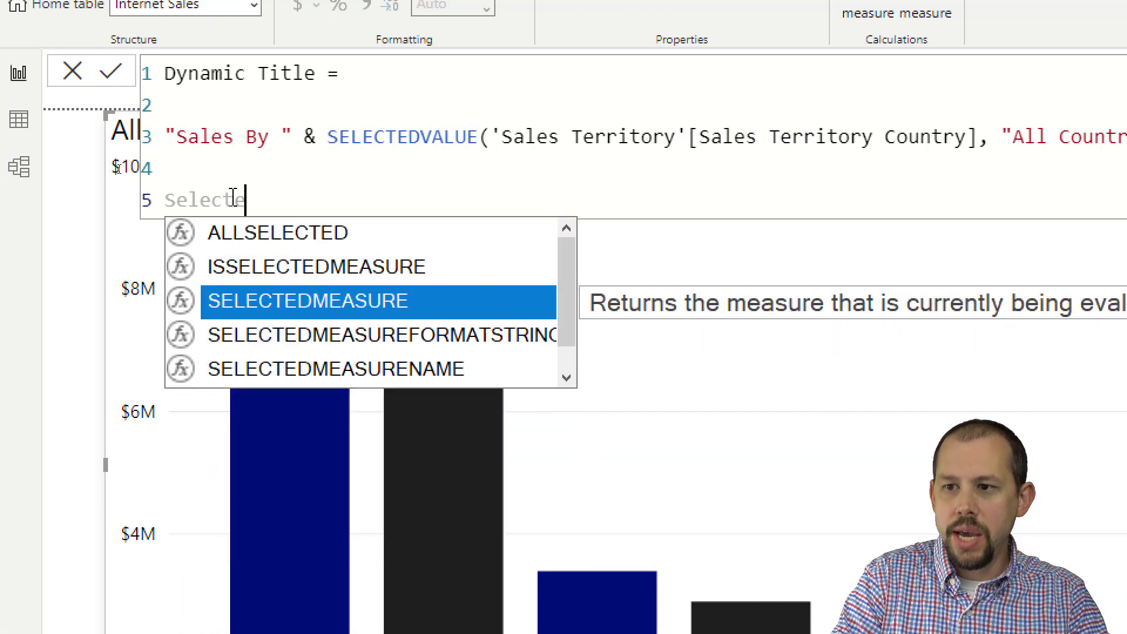
key(Down)
key(Down)
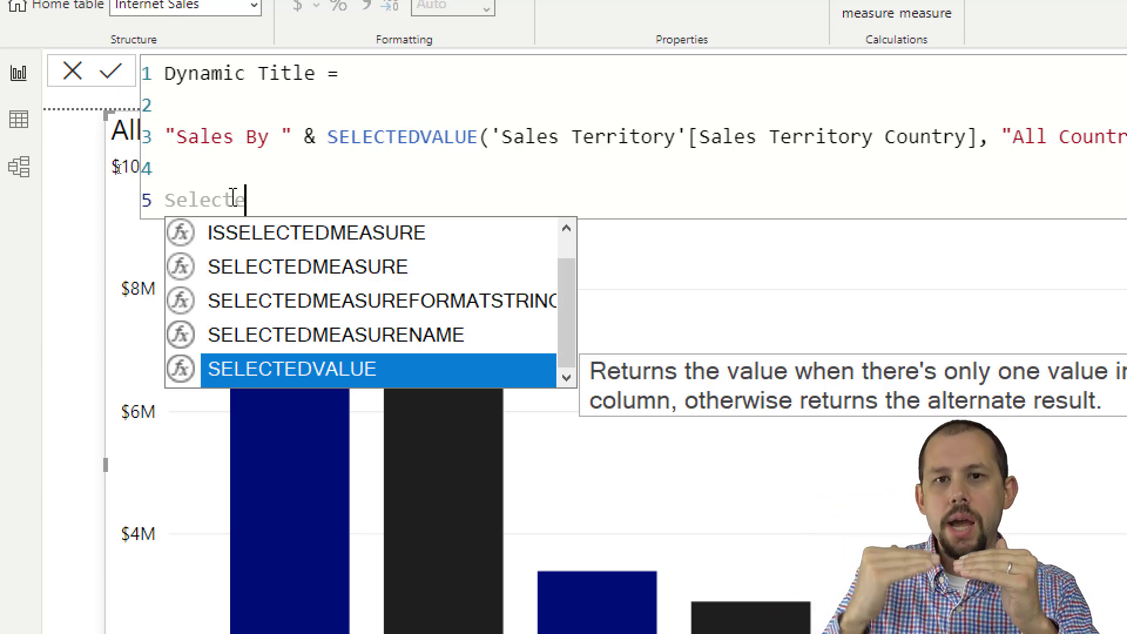
key(Tab)
text(('cust)
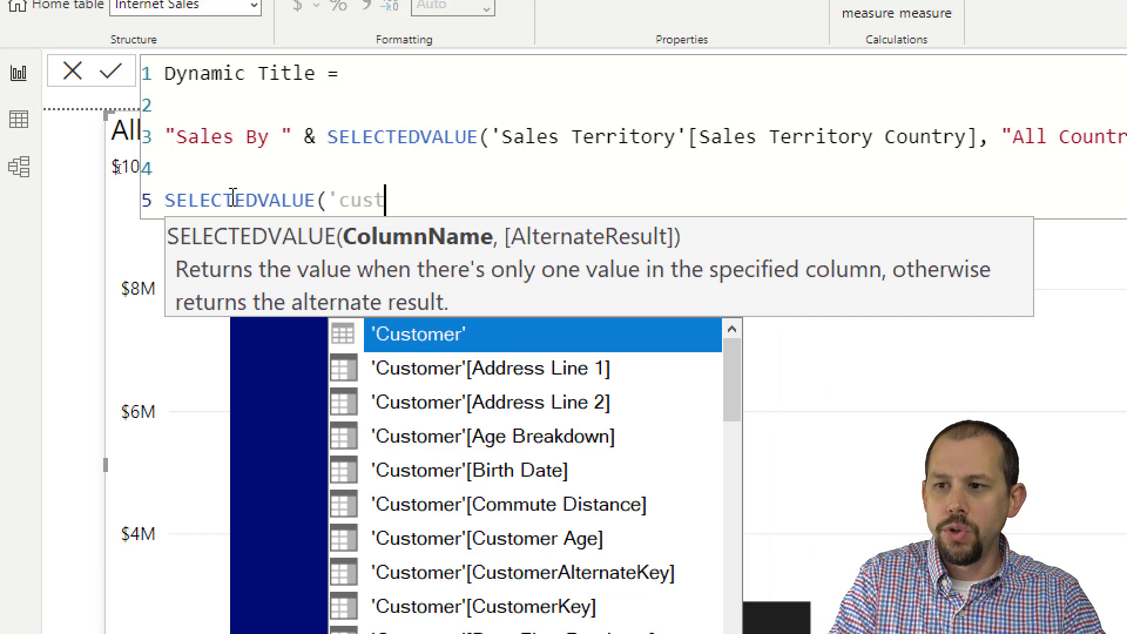
key(Tab)
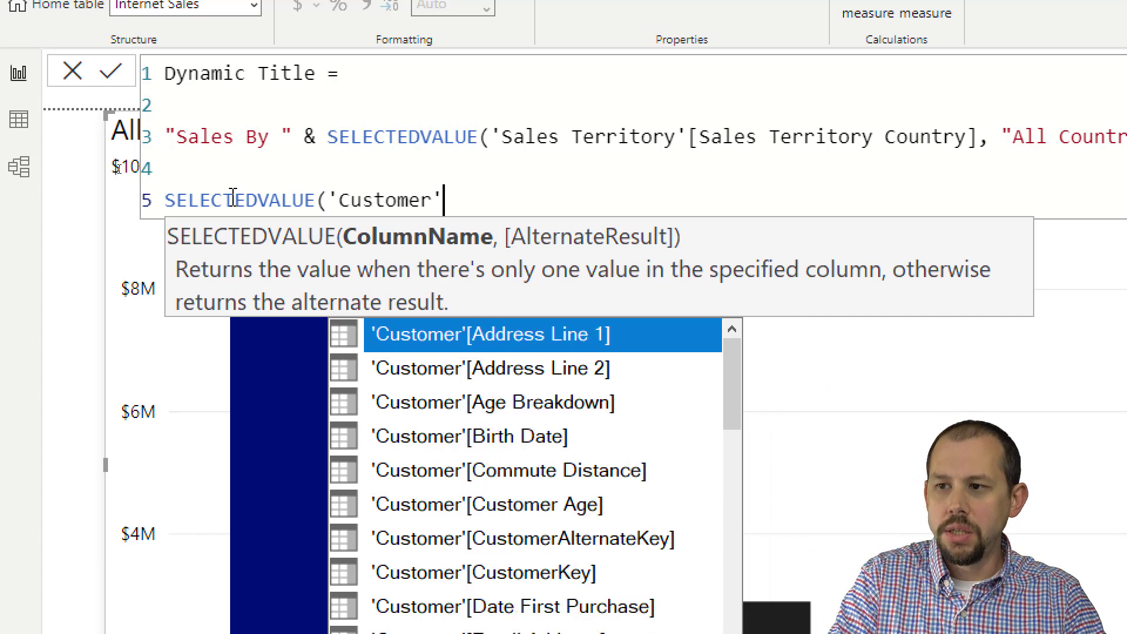
text([age)
key(Tab)
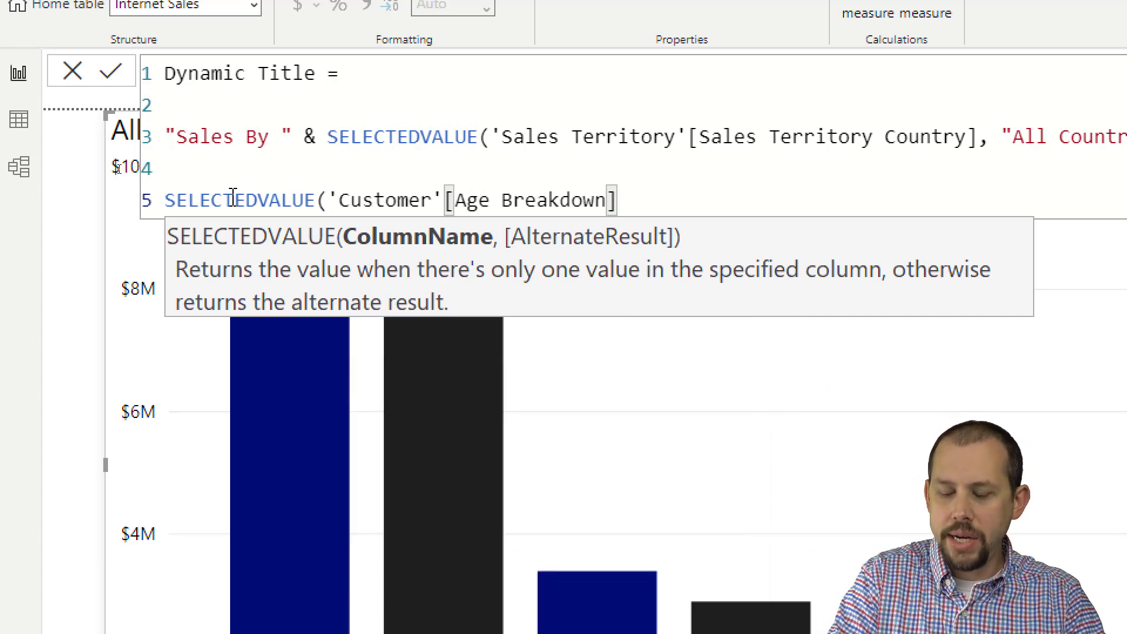
text())
key(BackSpace)
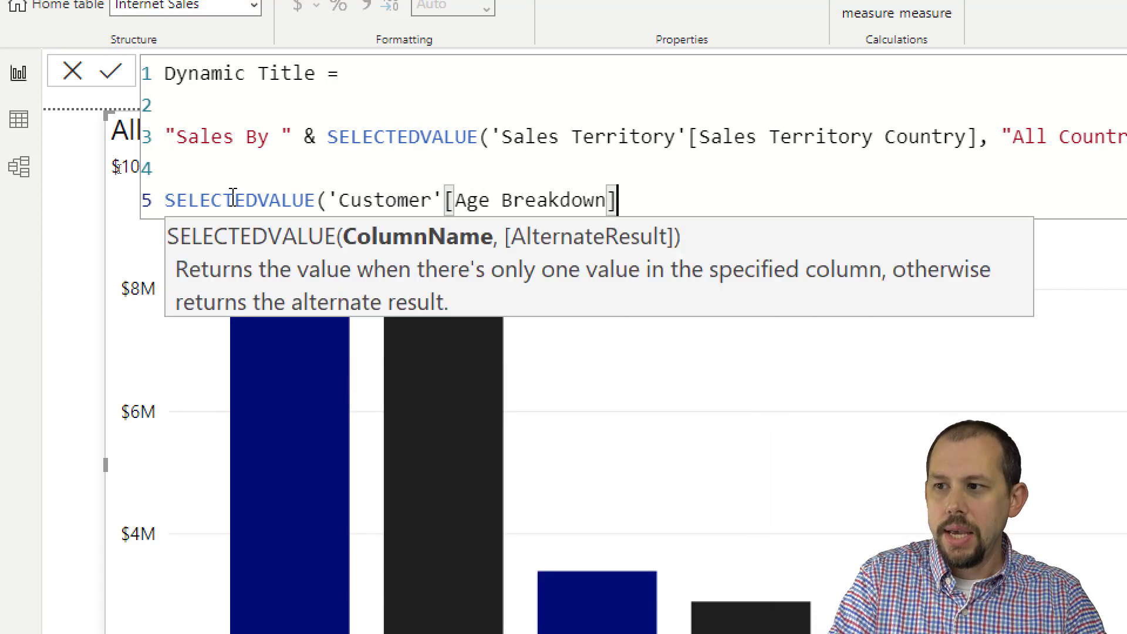
Add "All Ages" as the alternate result of the Age Breakdown SELECTEDVALUE and close the function
text(, )
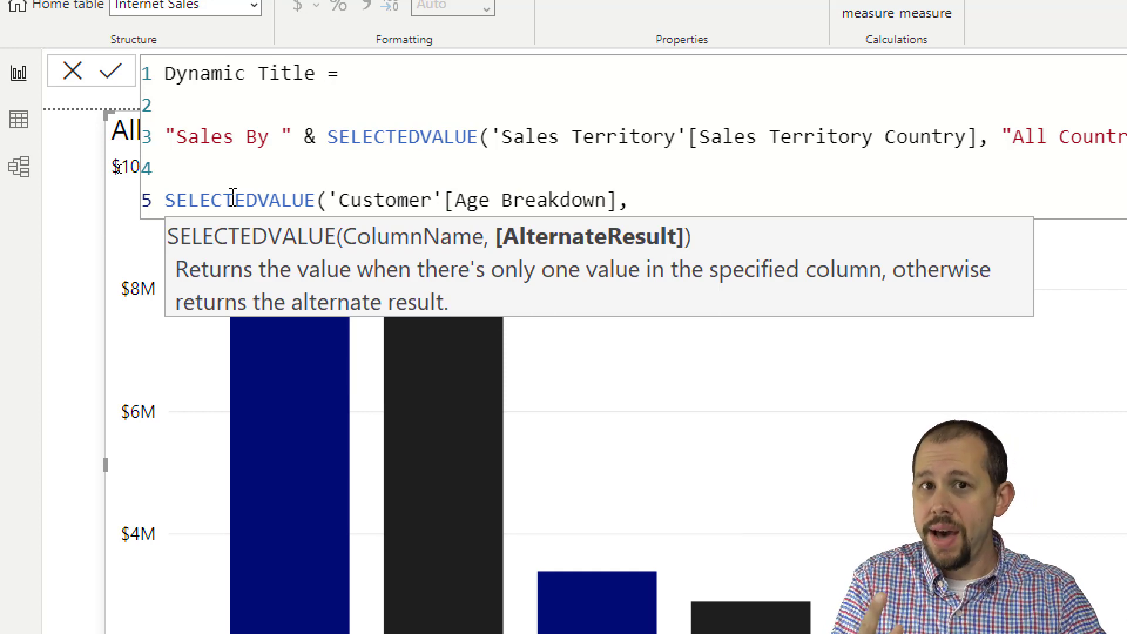
text("A)
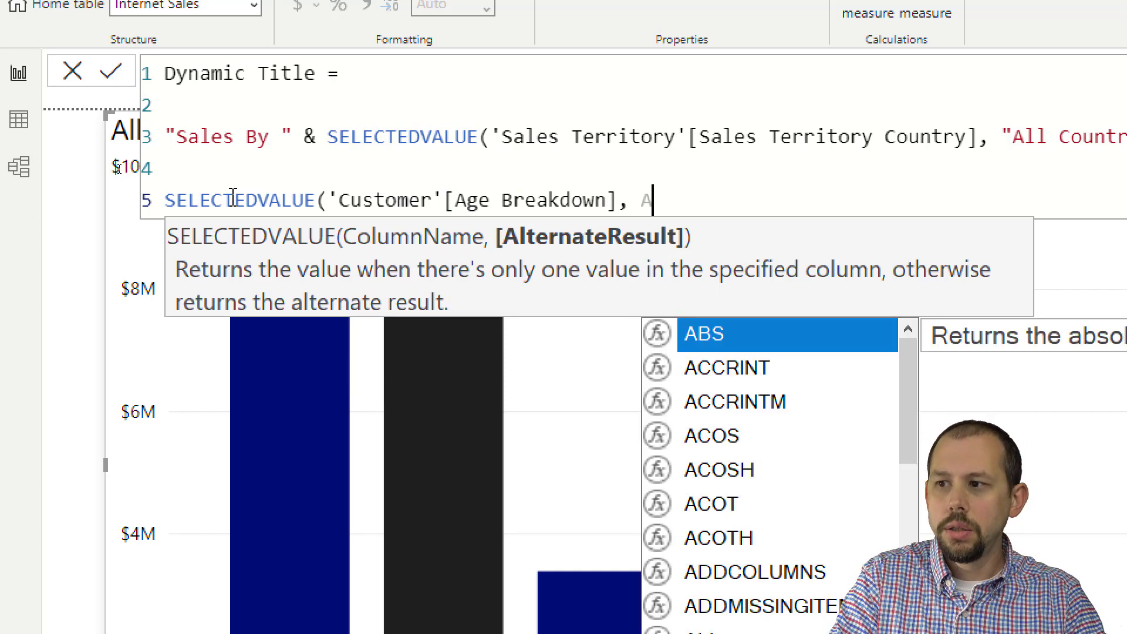
key(BackSpace)
text("All ages)
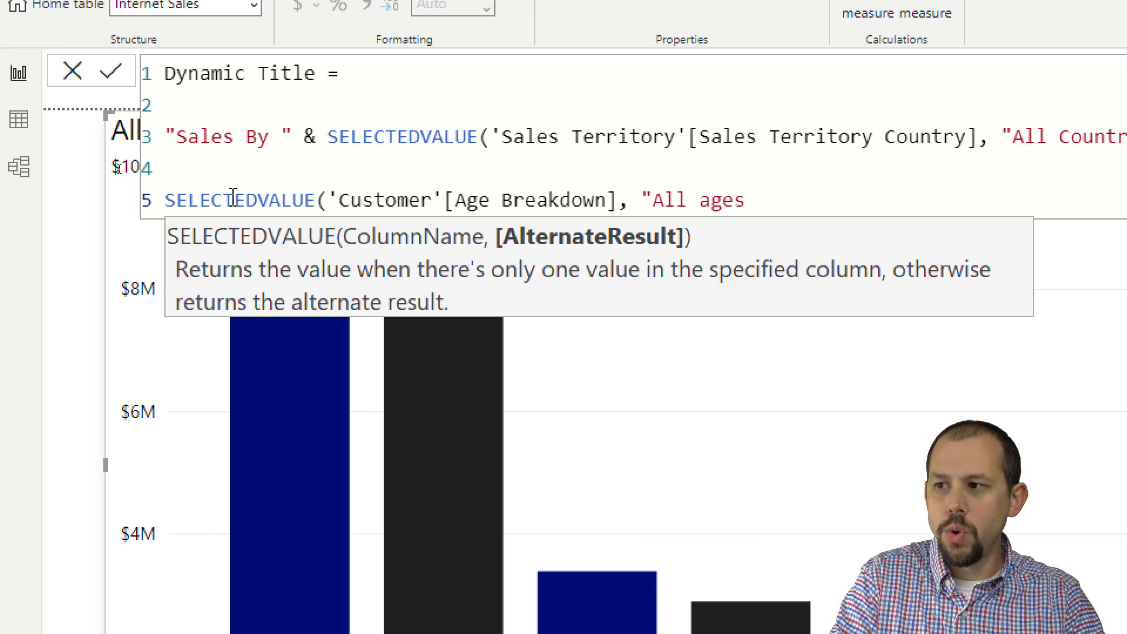
key(BackSpace)
key(BackSpace)
key(BackSpace)
key(BackSpace)
text(Ages")
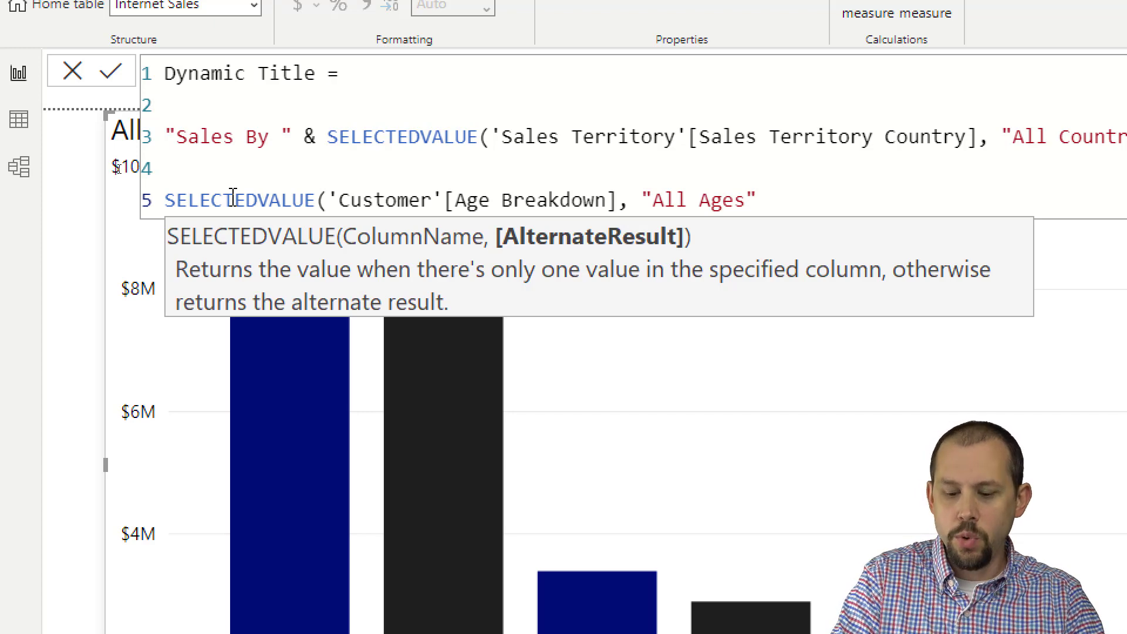
text())
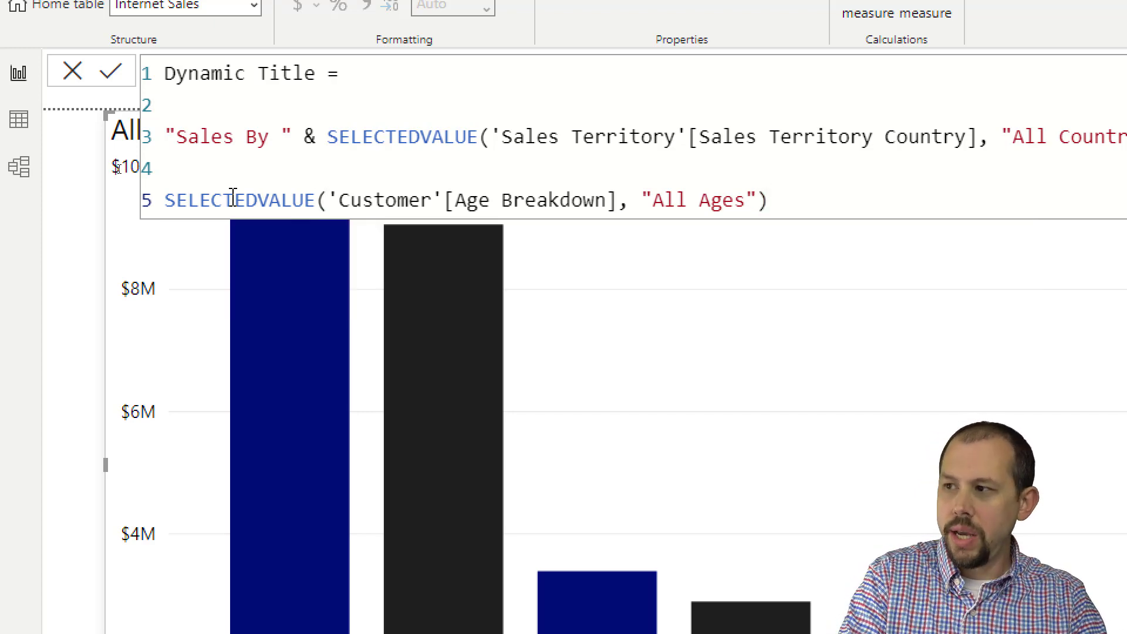
Append & " and All Customers" to the Age Breakdown SELECTEDVALUE on line 5 and commit the Dynamic Title measure
text( & ")
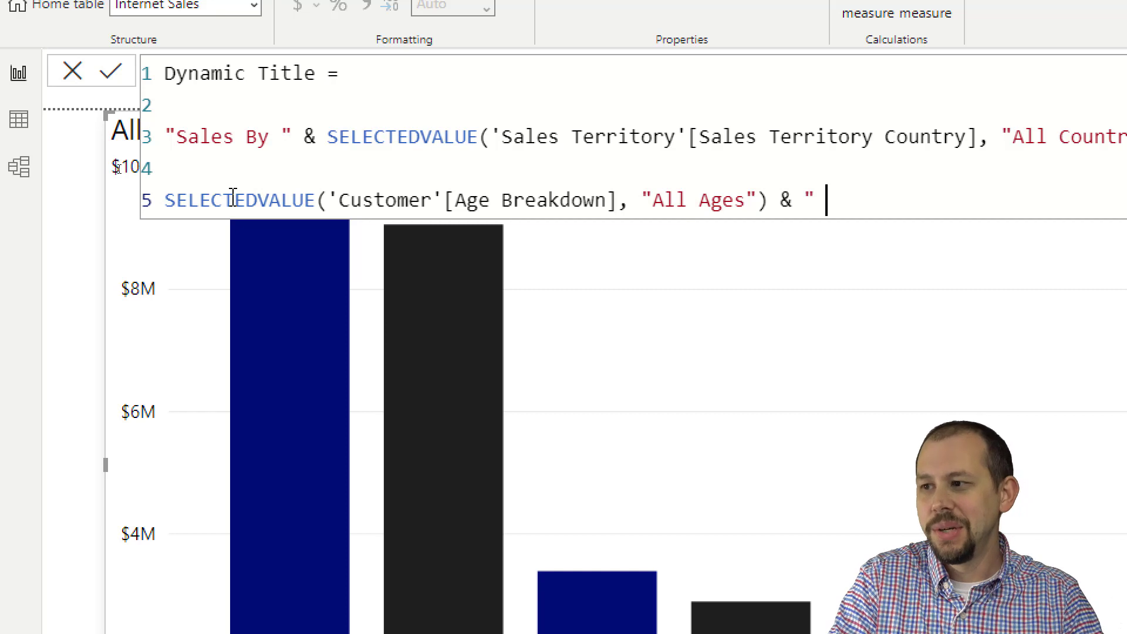
text(and )
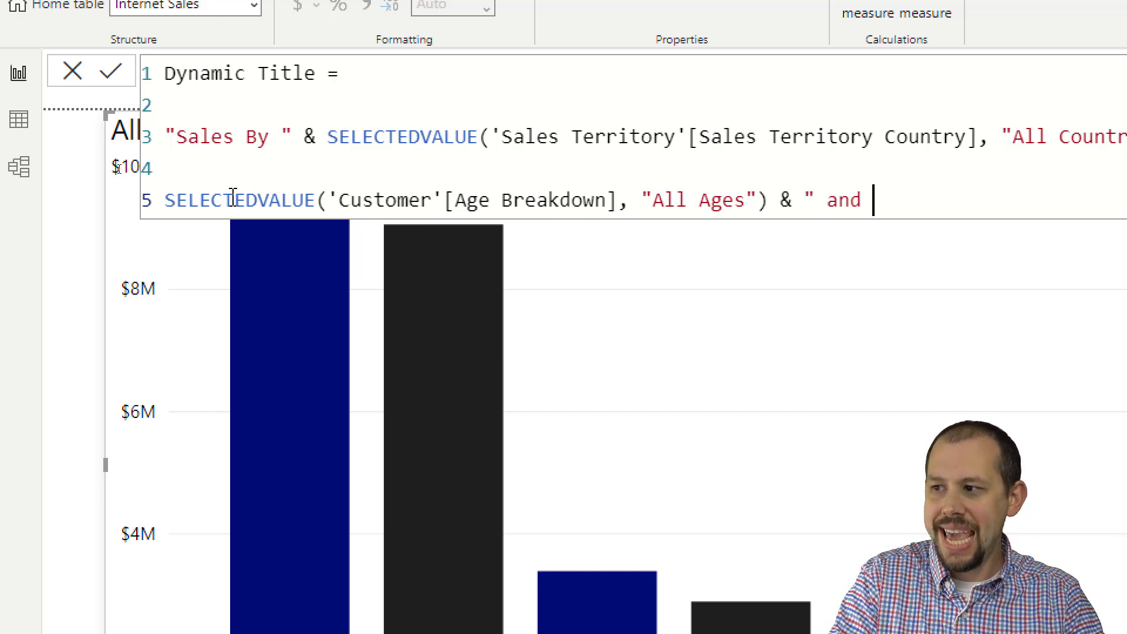
text(" &)
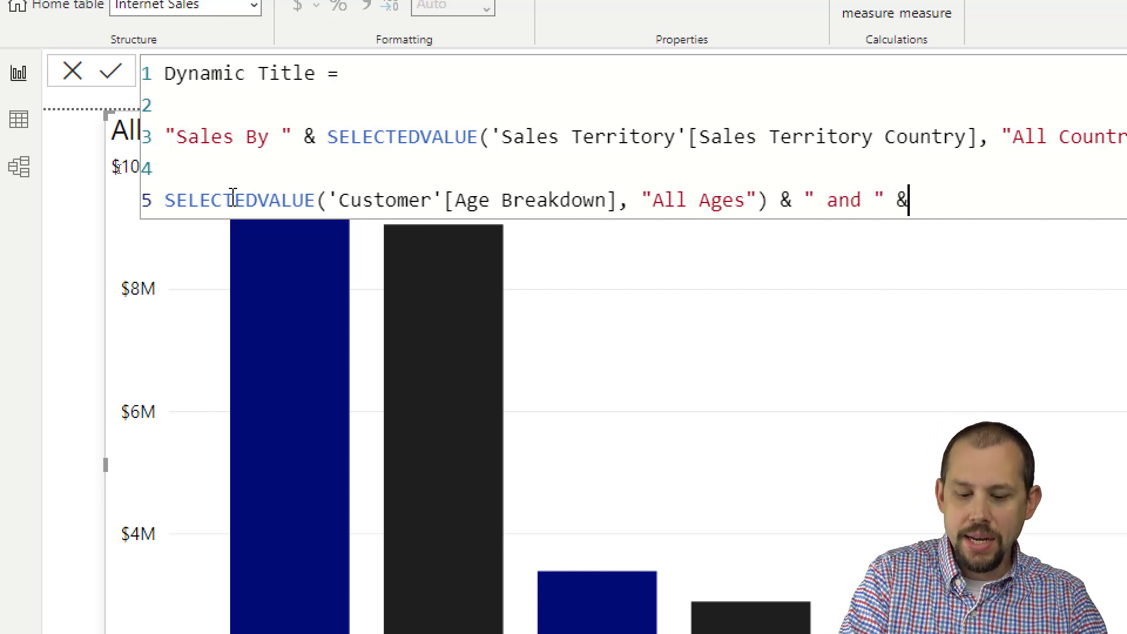
key(shift+Return)
key(shift+Return)
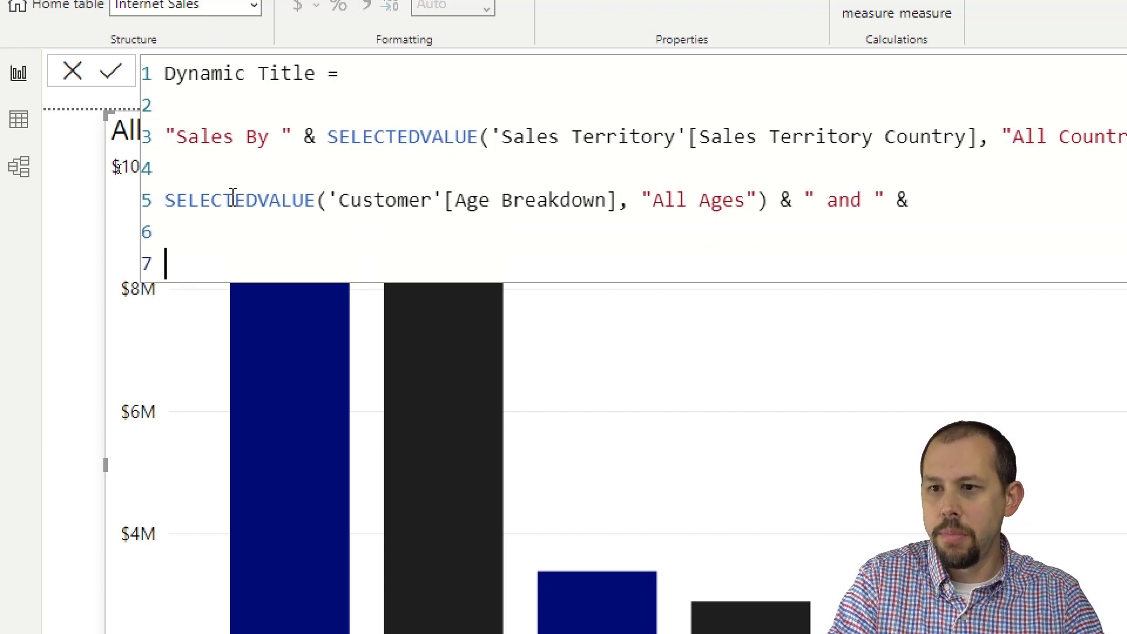
key(BackSpace)
key(BackSpace)
key(BackSpace)
key(BackSpace)
key(BackSpace)
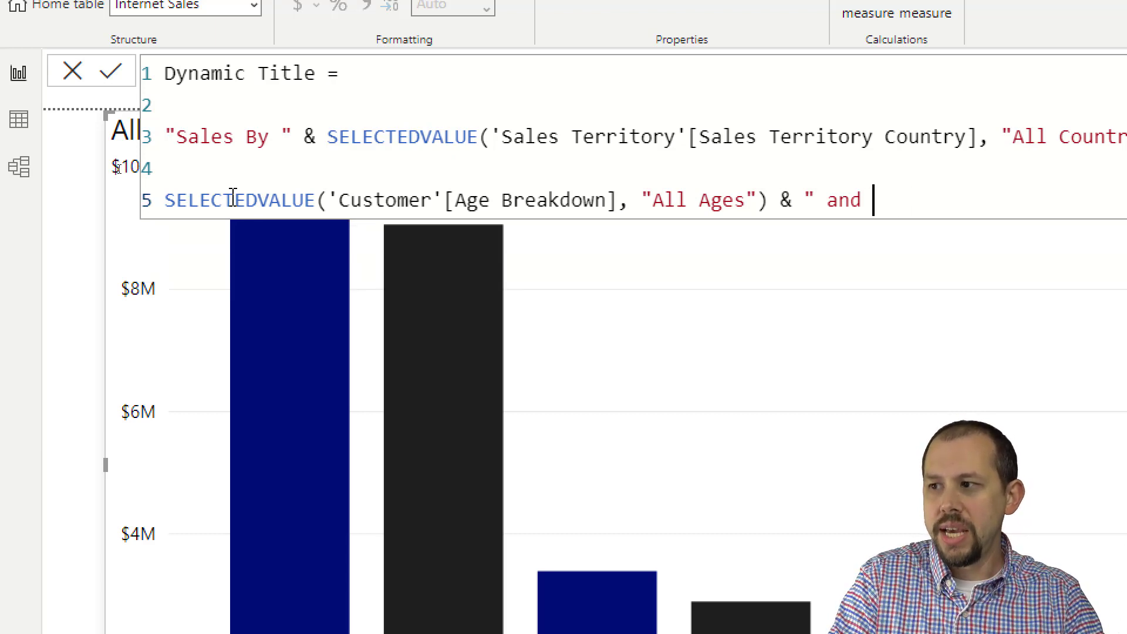
text(All Custom)
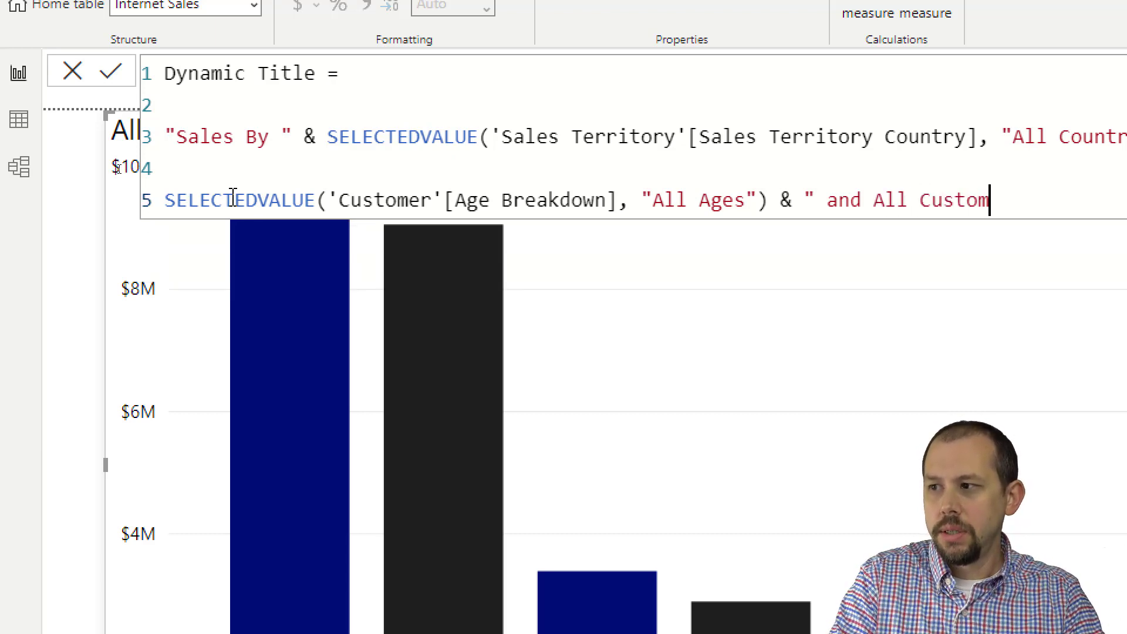
text(ers")
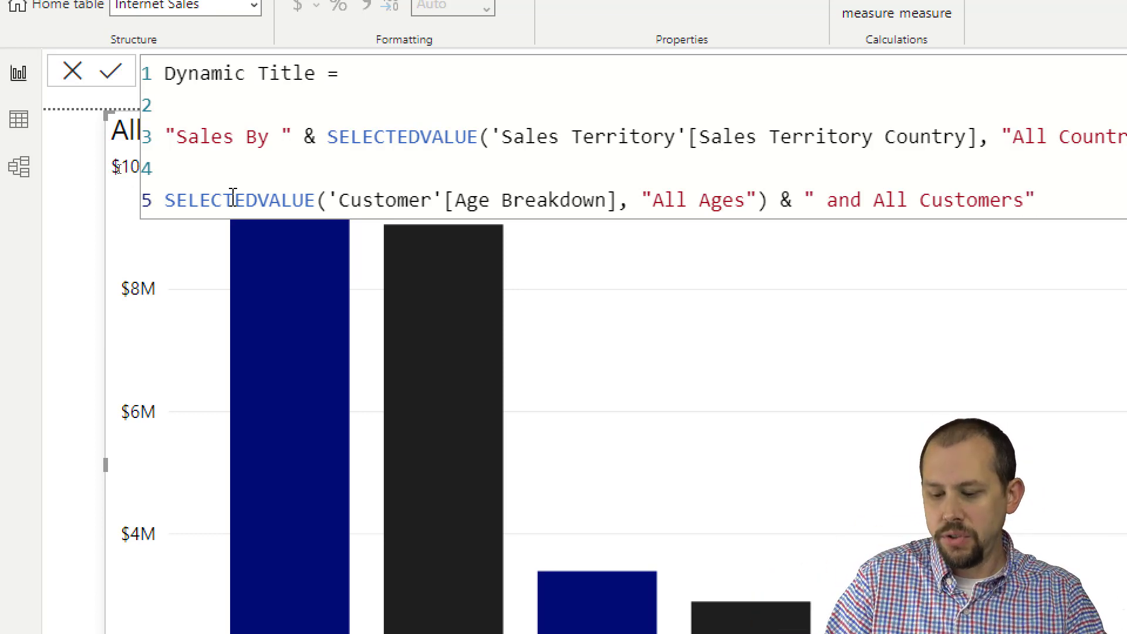
key(Return)
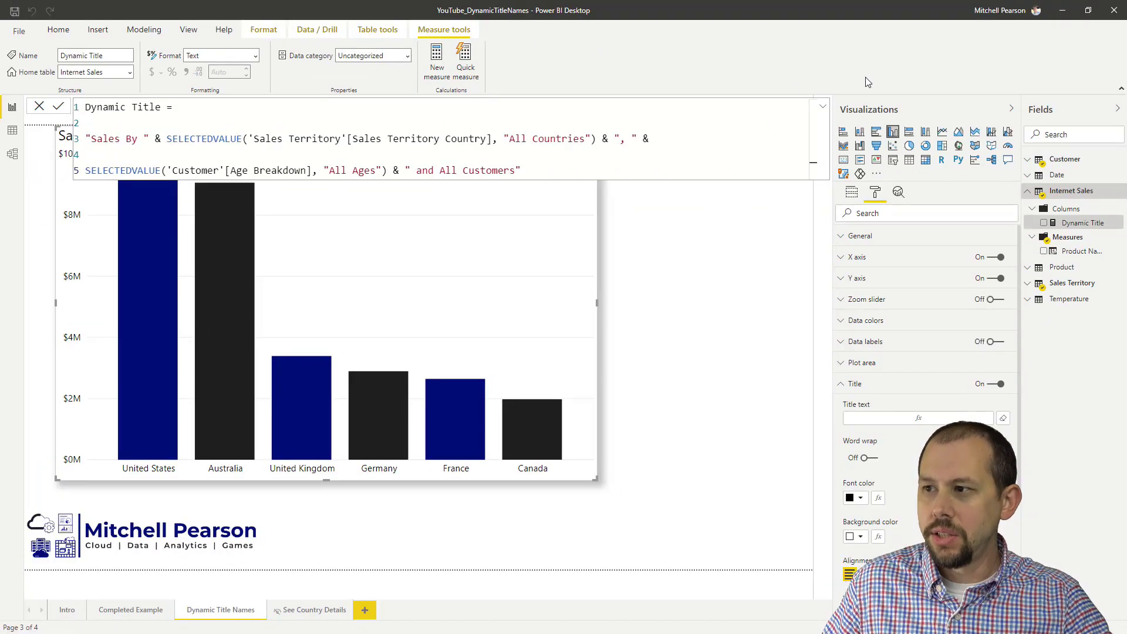
Drill the sales chart down into Australia and Ages 55+ to check its dynamic title
click(754, 236)
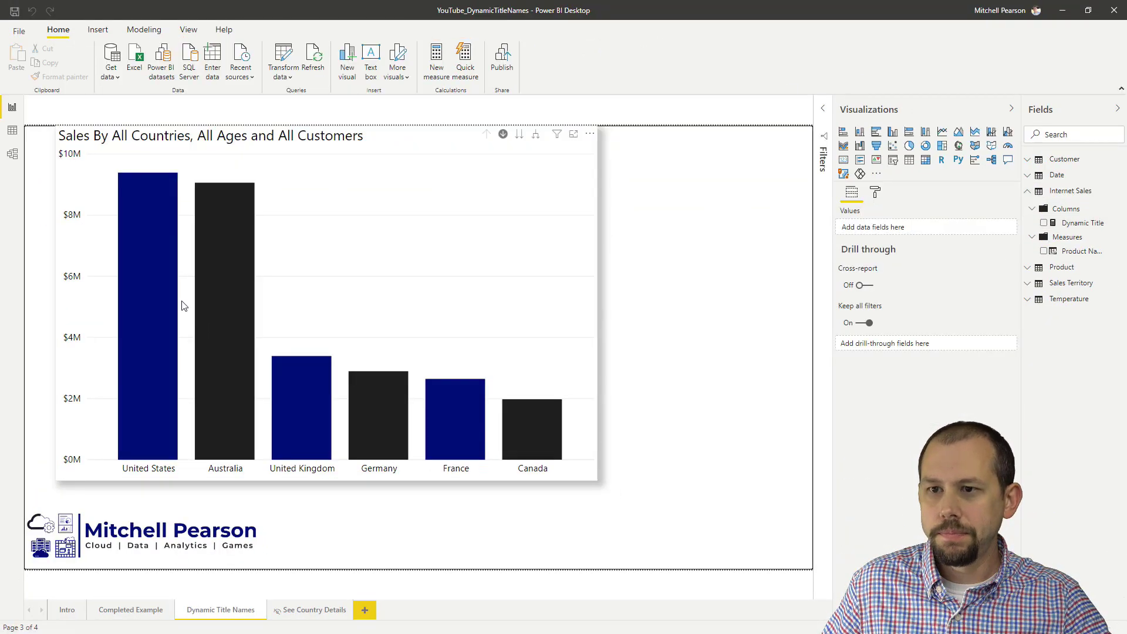
mouse_move(138, 180)
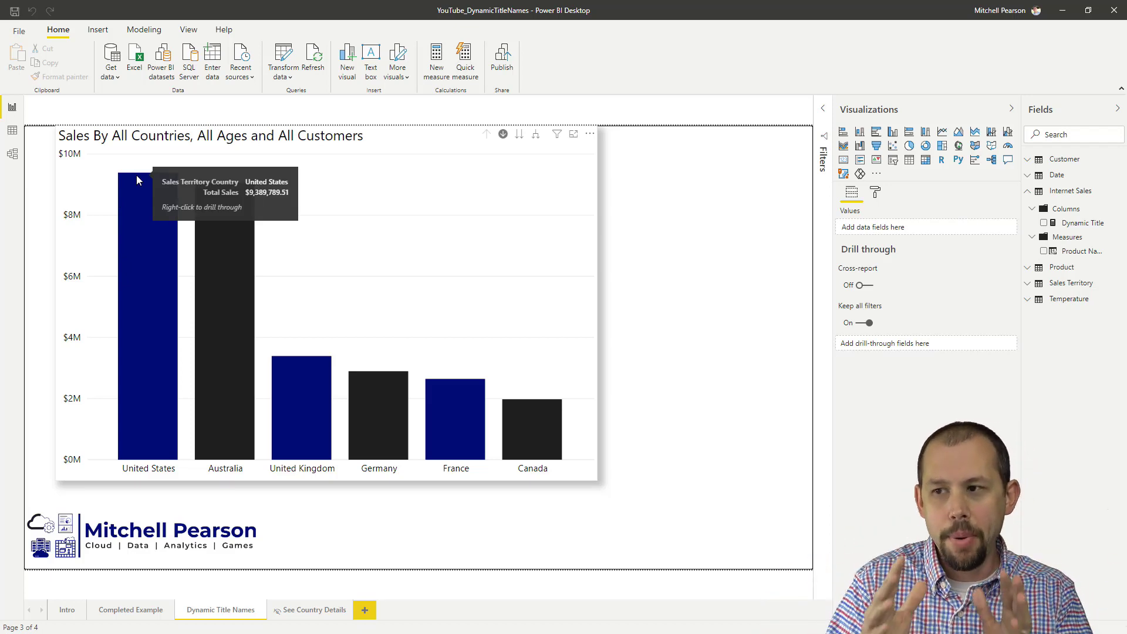
click(227, 273)
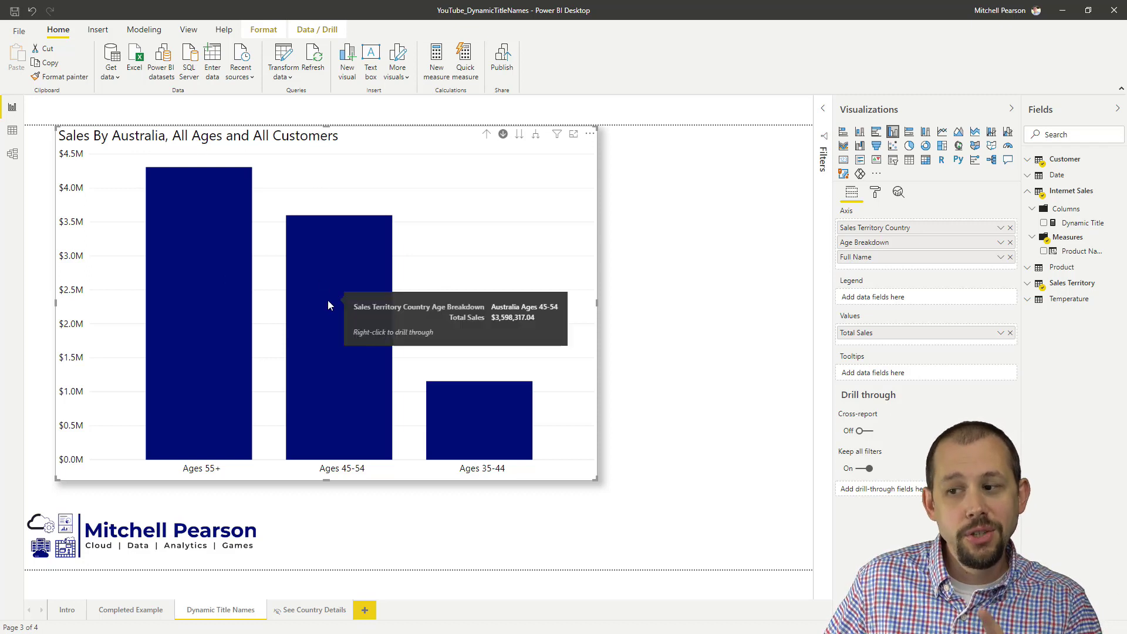
click(183, 271)
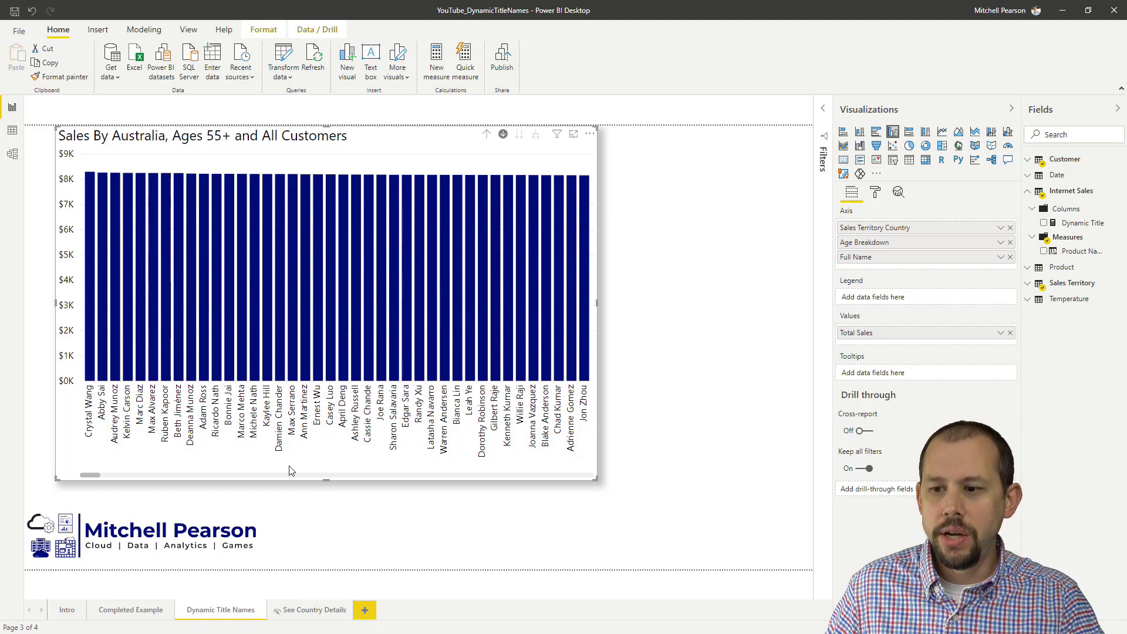
On the See Country Details page, clear the Sales Territory Country drill-through filter and select the sales table
click(301, 610)
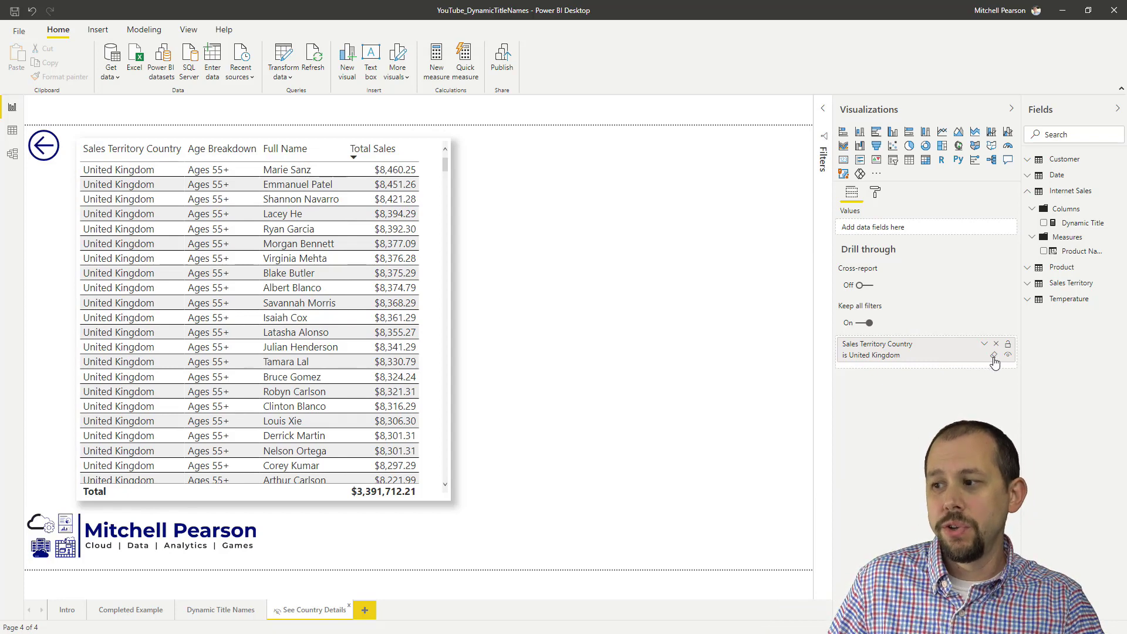
click(993, 356)
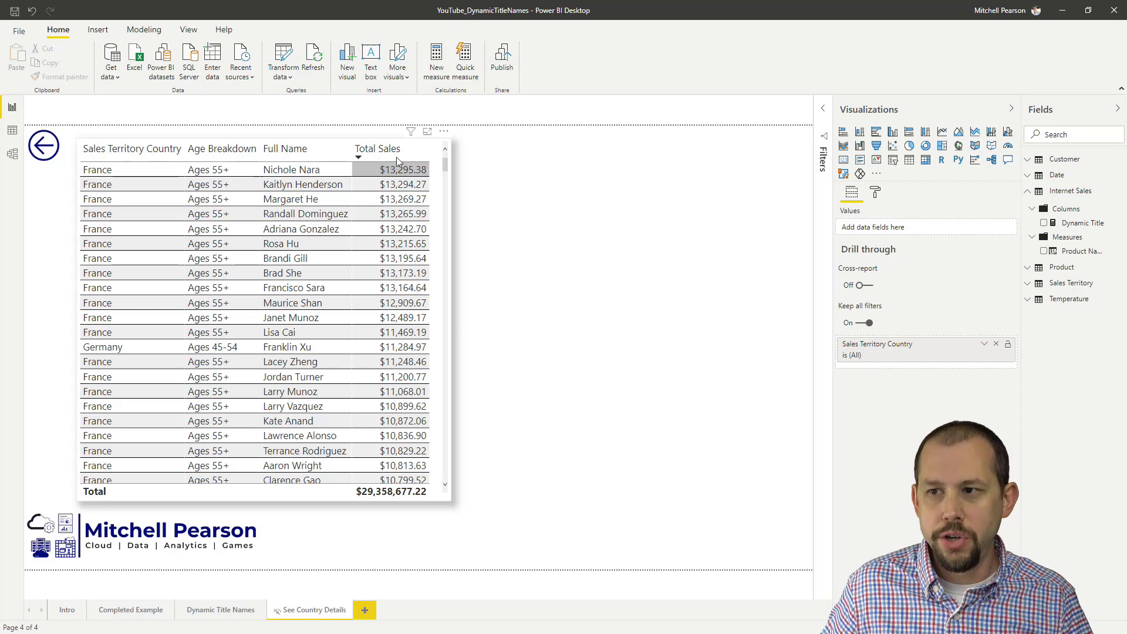
click(412, 134)
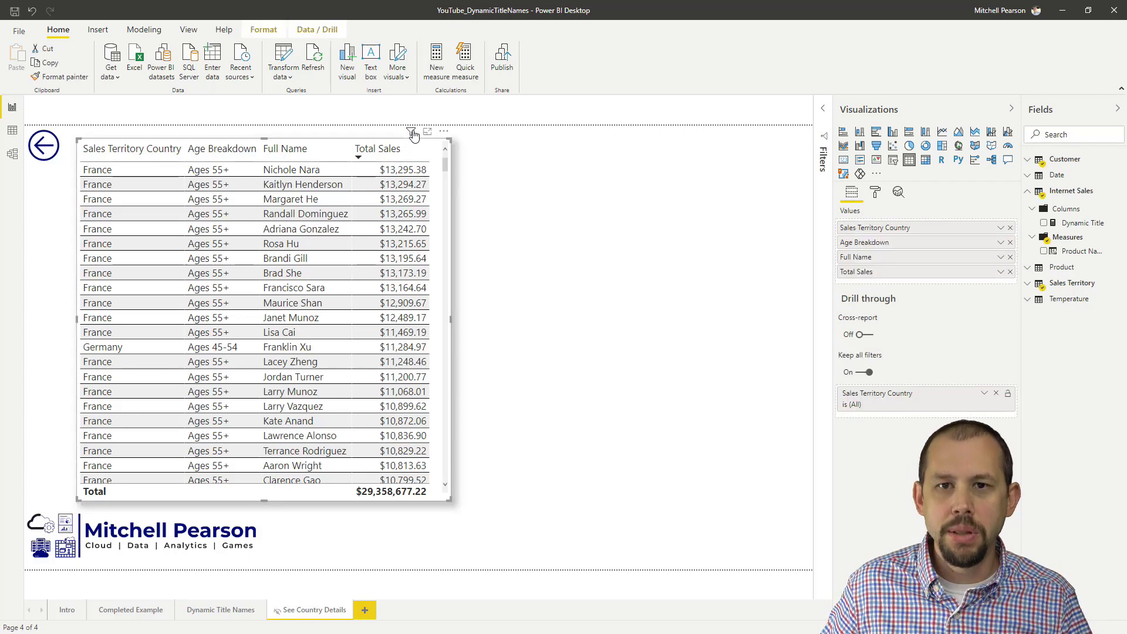
Create a new measure named Selected Country in the Internet Sales table
right_click(1067, 200)
key(Escape)
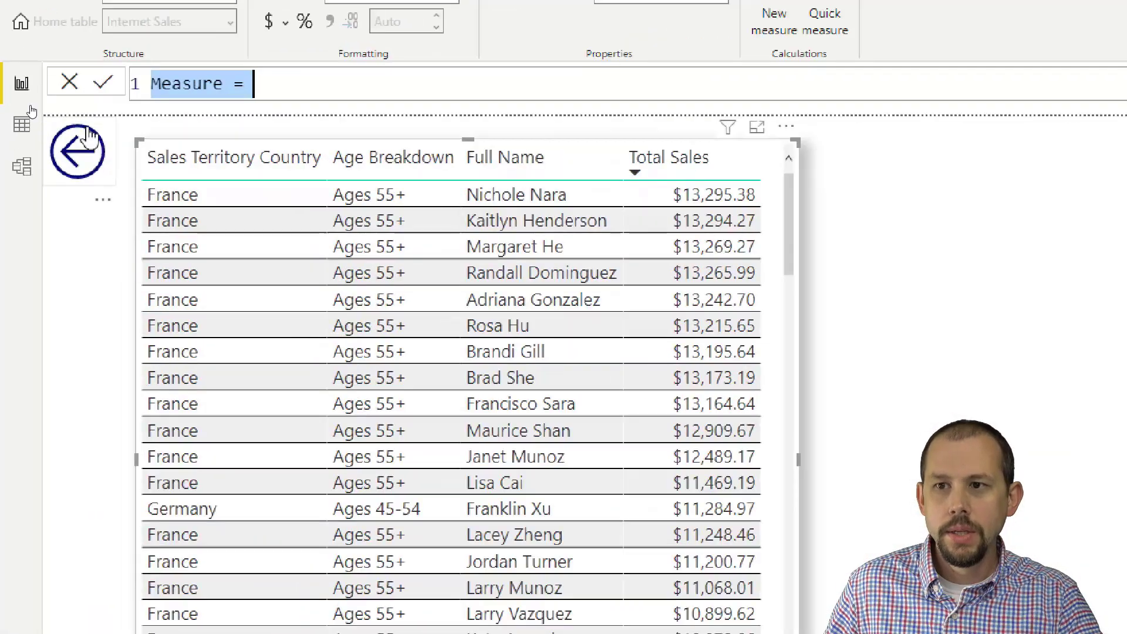
key(BackSpace)
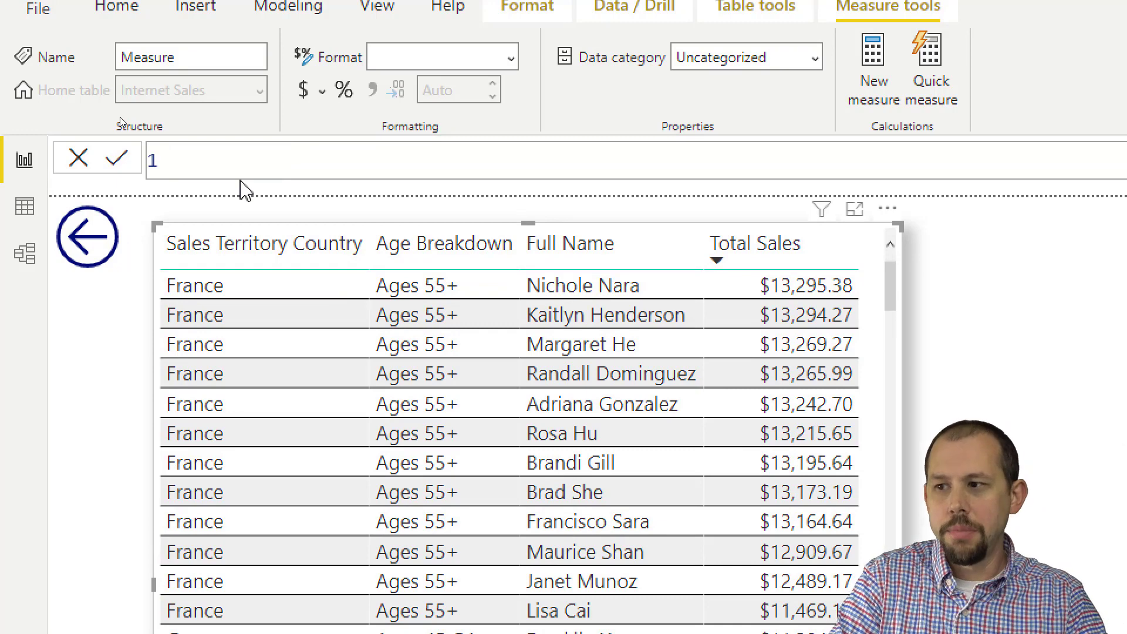
text(Selecte)
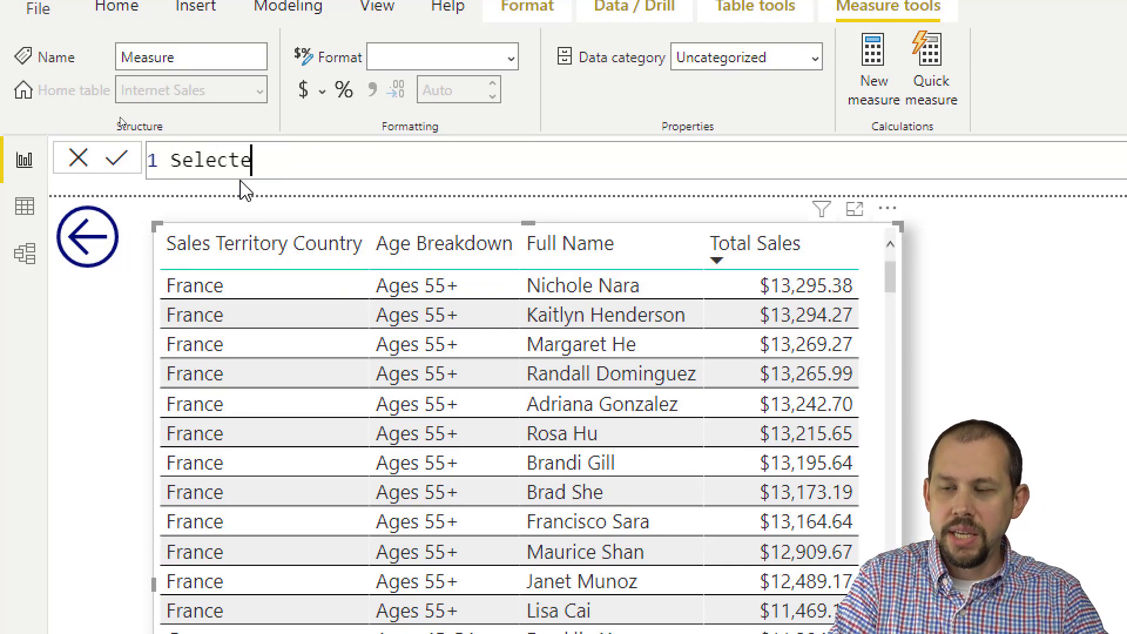
text(d Country =)
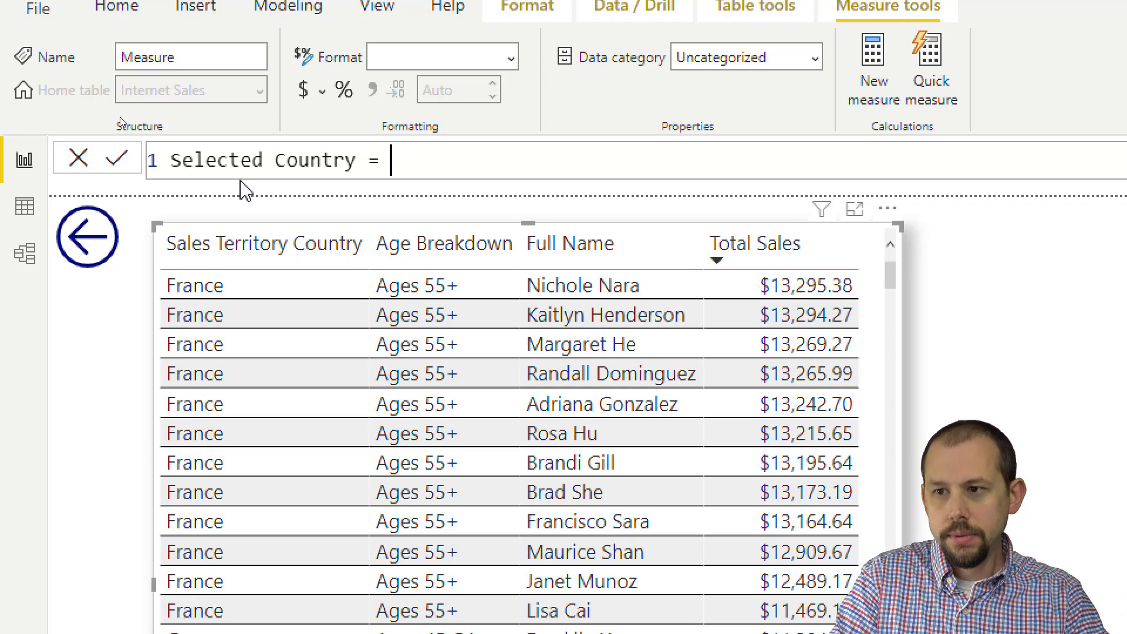
key(shift+Return)
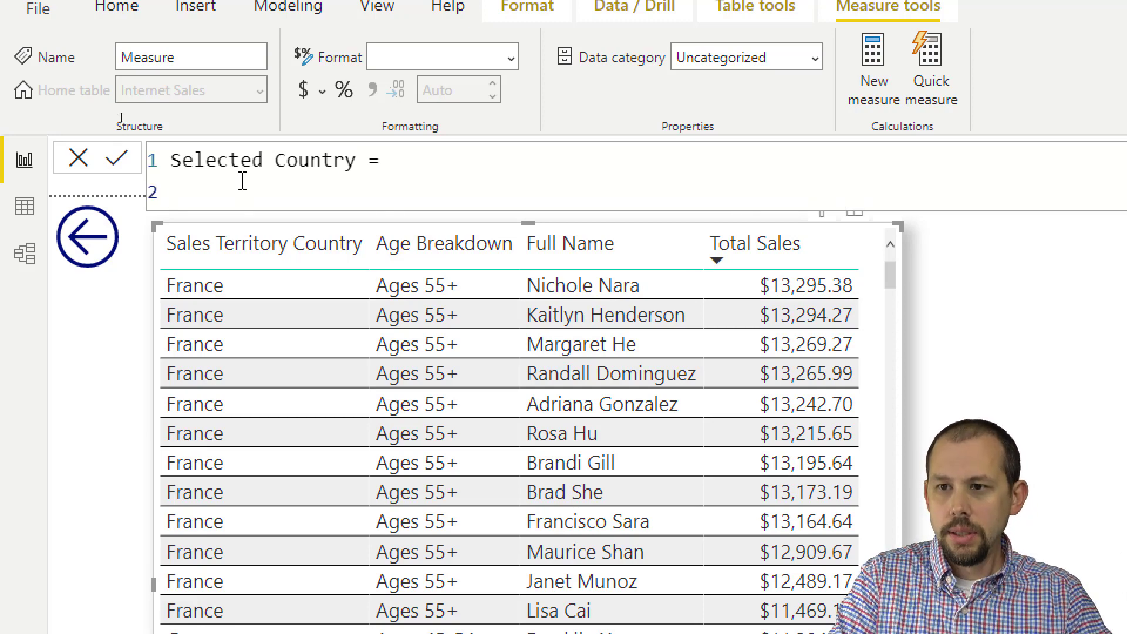
Begin a SELECTEDVALUE function on line 3 of the Selected Country measure, leaving line 2 blank
text(S)
key(BackSpace)
key(shift+Return)
text(SE)
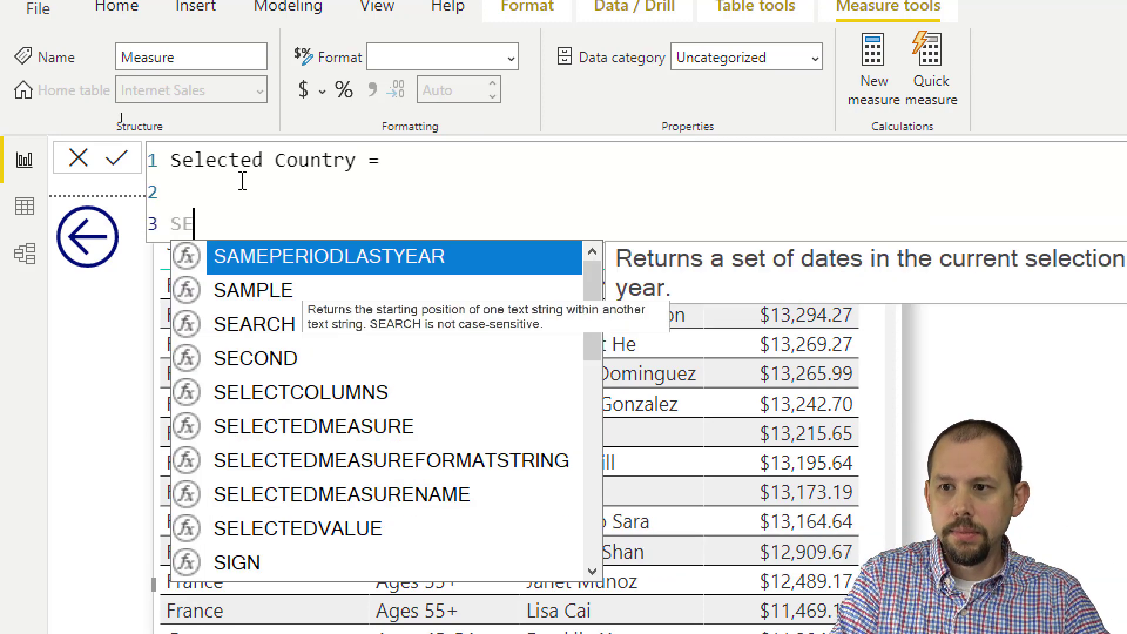
text(LECTEDVALUE()
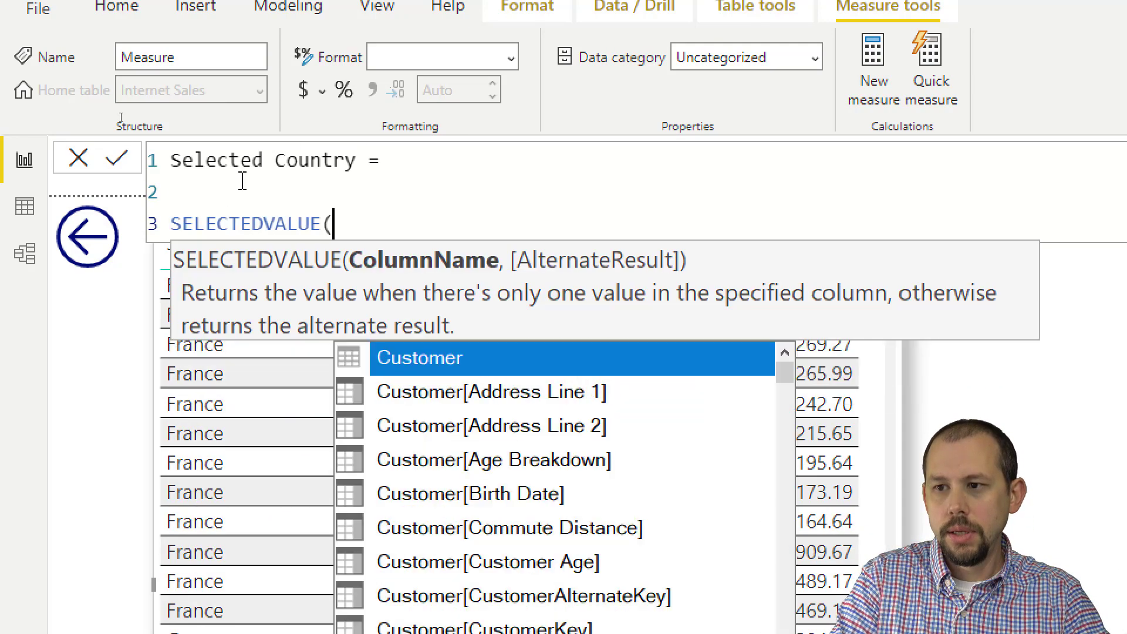
Enter 'Sales Territory'[Sales Territory Country] as the SELECTEDVALUE column argument and close the function without an alternate result
text('SALESTERR)
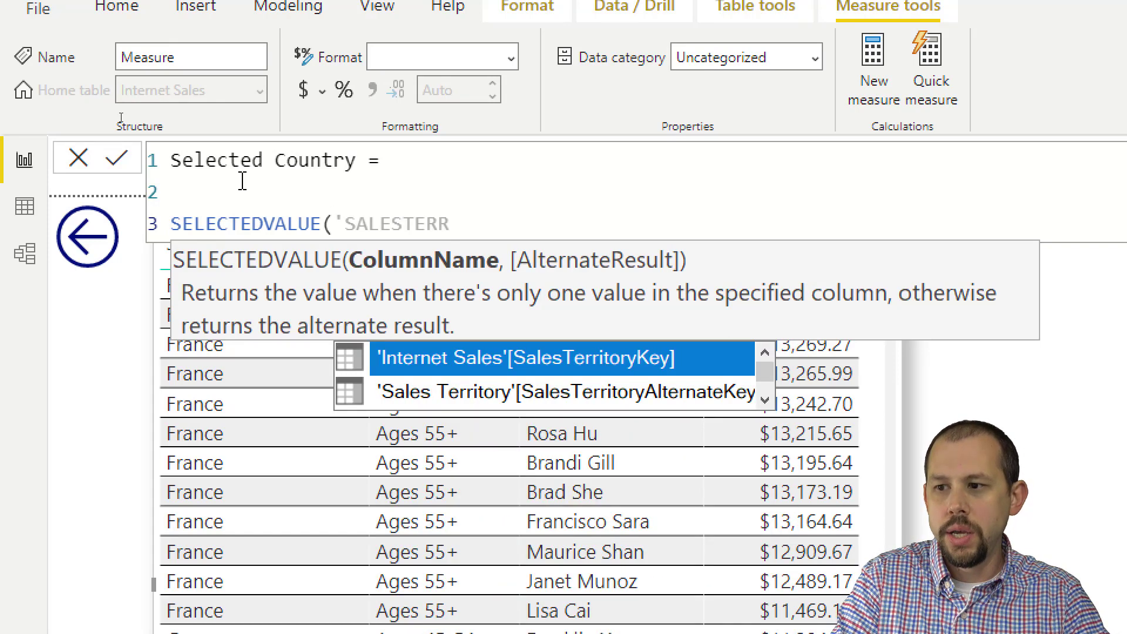
key(Down)
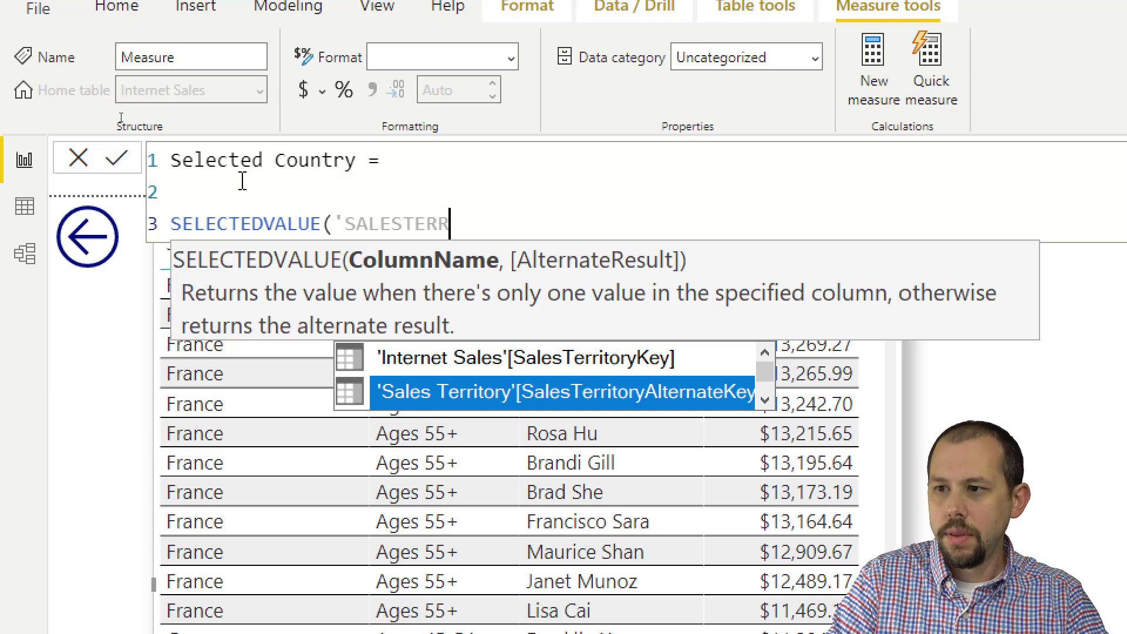
key(BackSpace)
key(BackSpace)
key(BackSpace)
key(BackSpace)
text(TERRI)
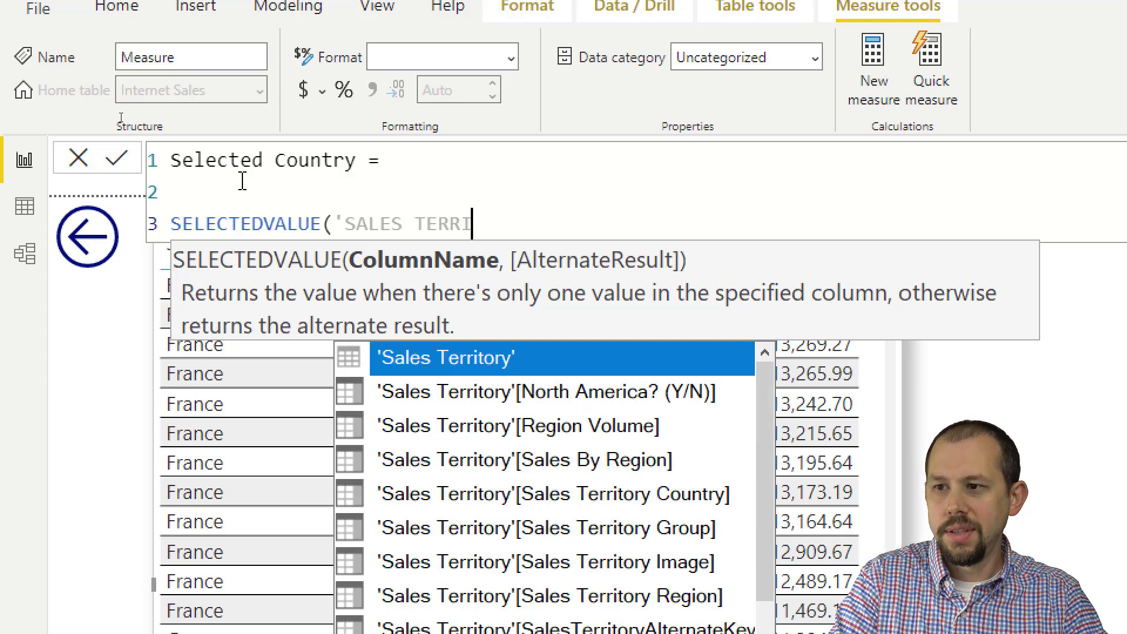
key(Tab)
text([COUNT)
key(Tab)
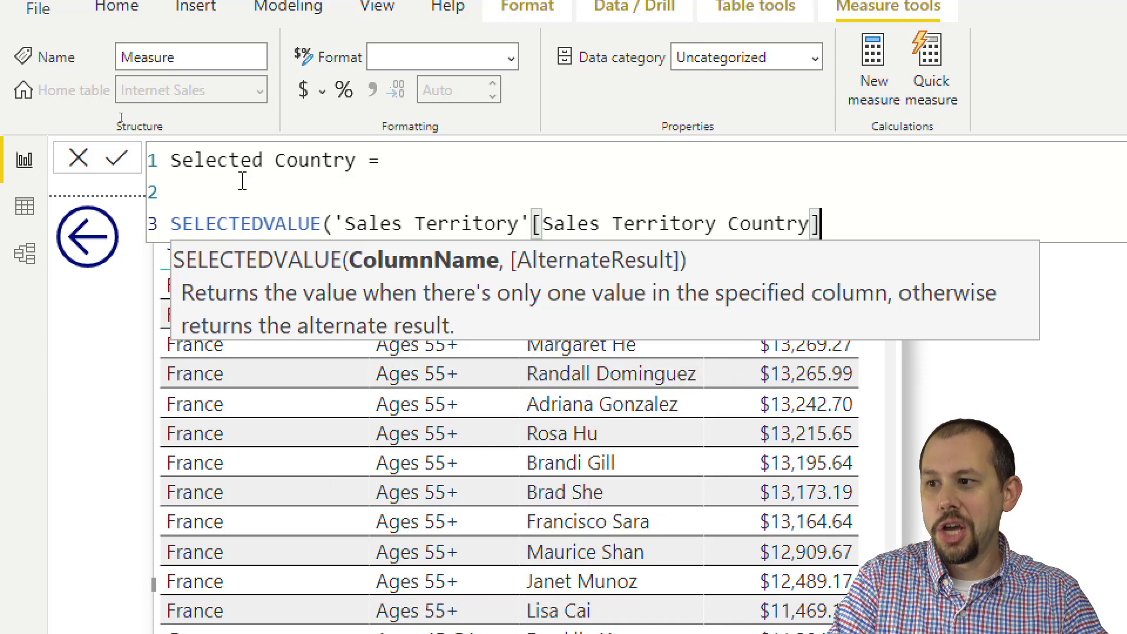
text(,)
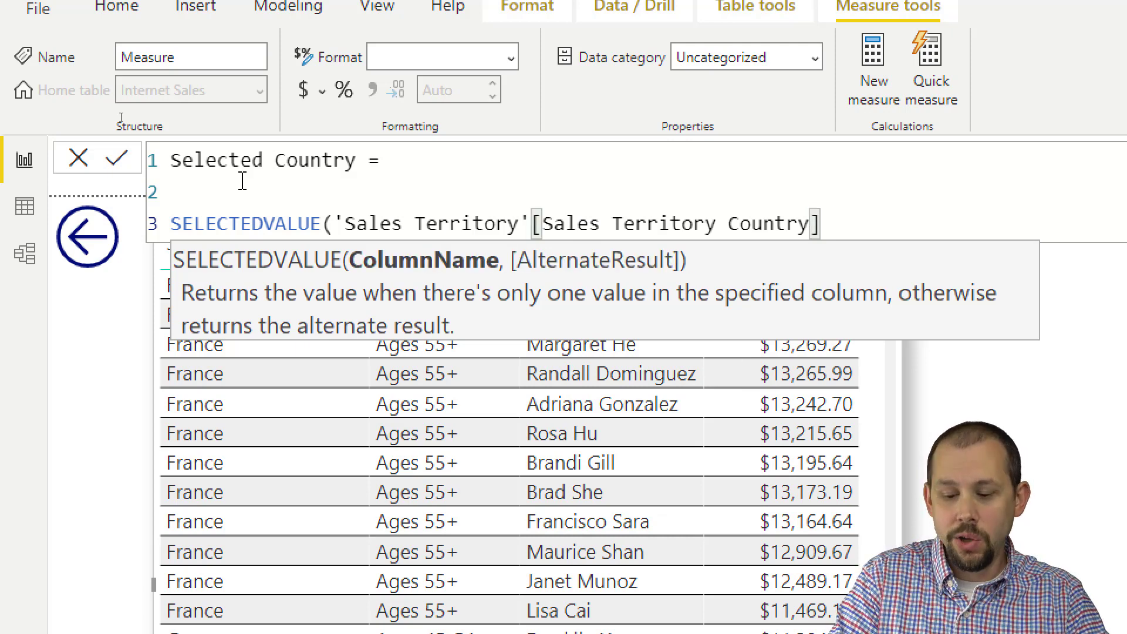
text())
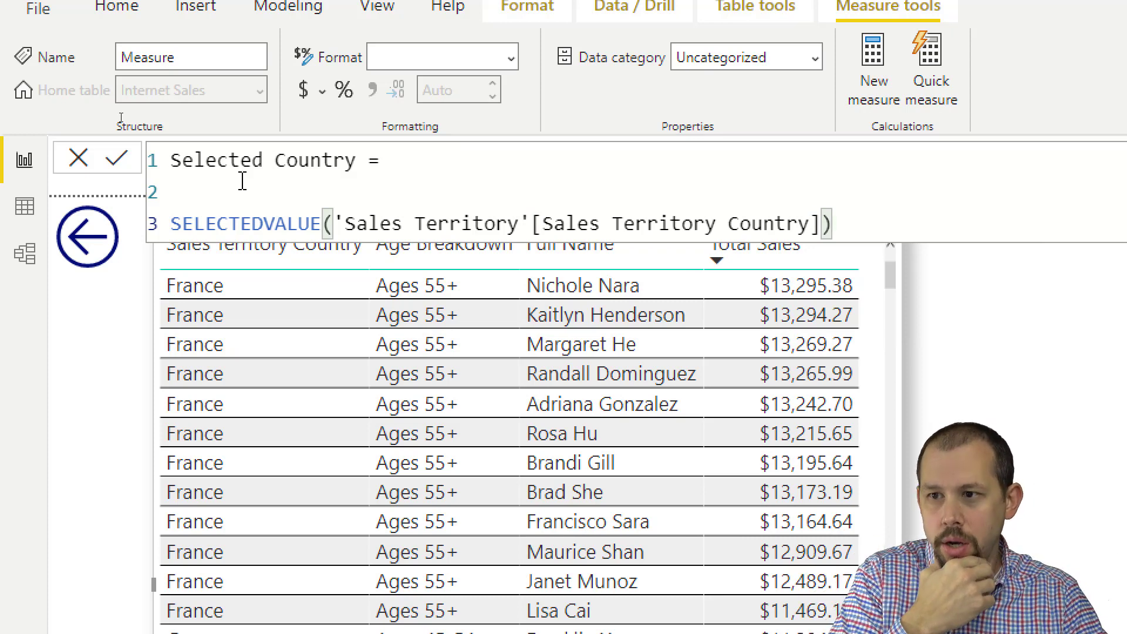
Put "Country Selected: " & before SELECTEDVALUE and commit the Selected Country measure
key(Home)
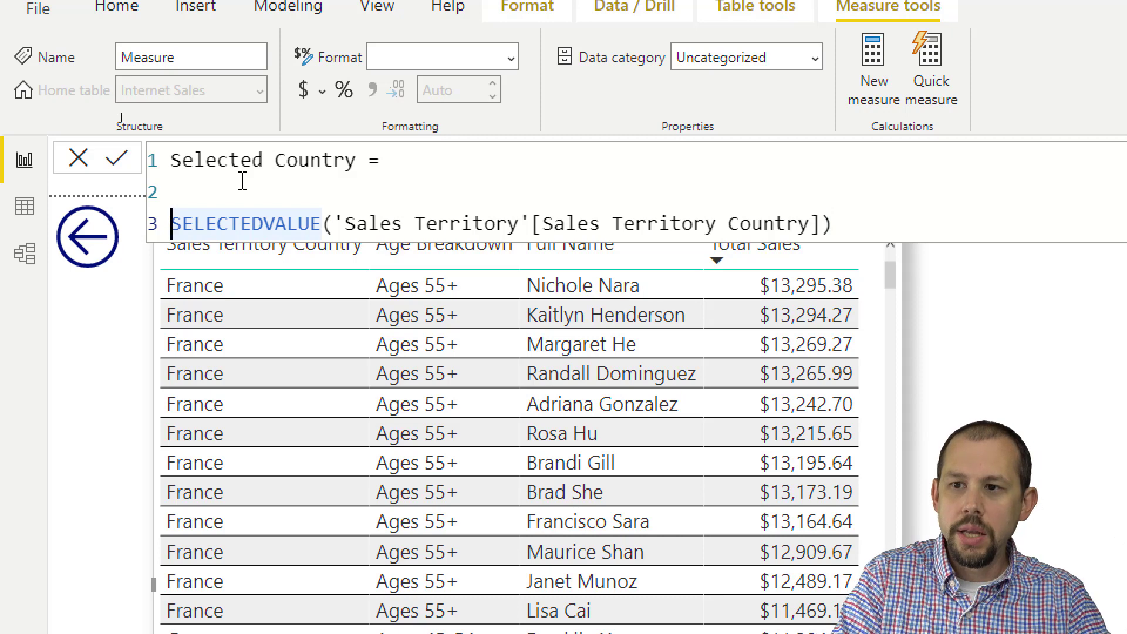
text("Co)
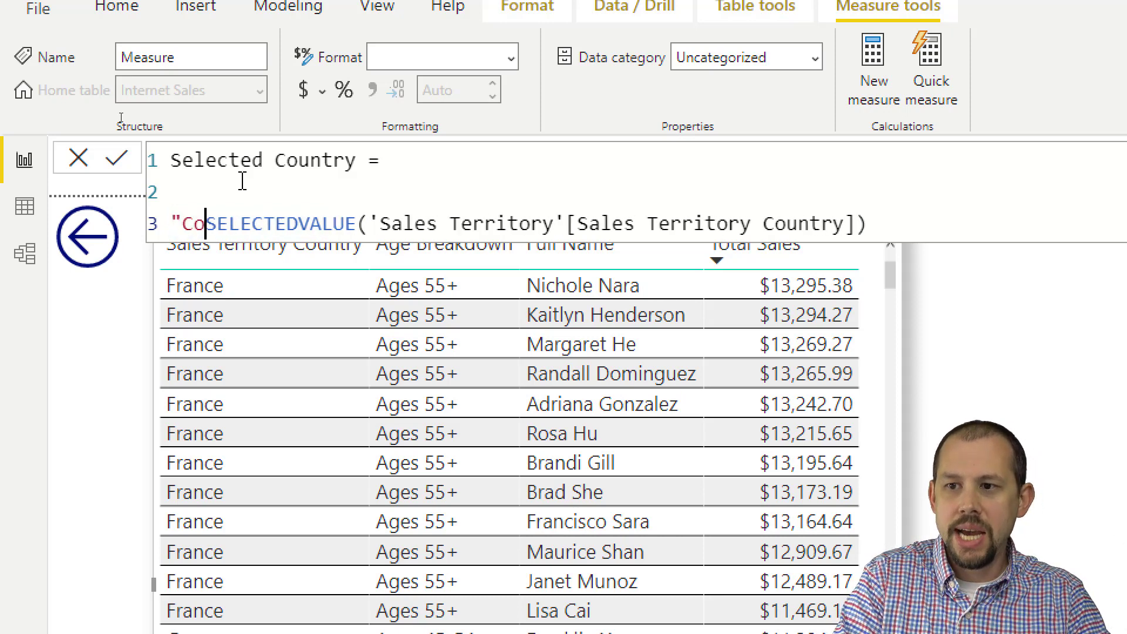
text(untry)
text( Selected: )
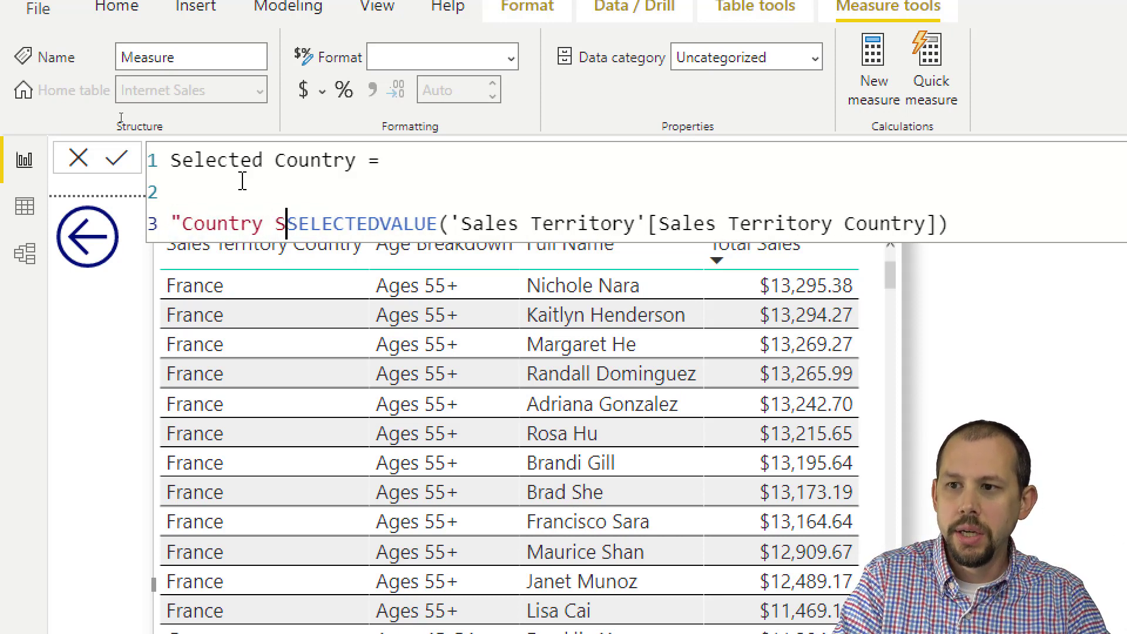
text(" & )
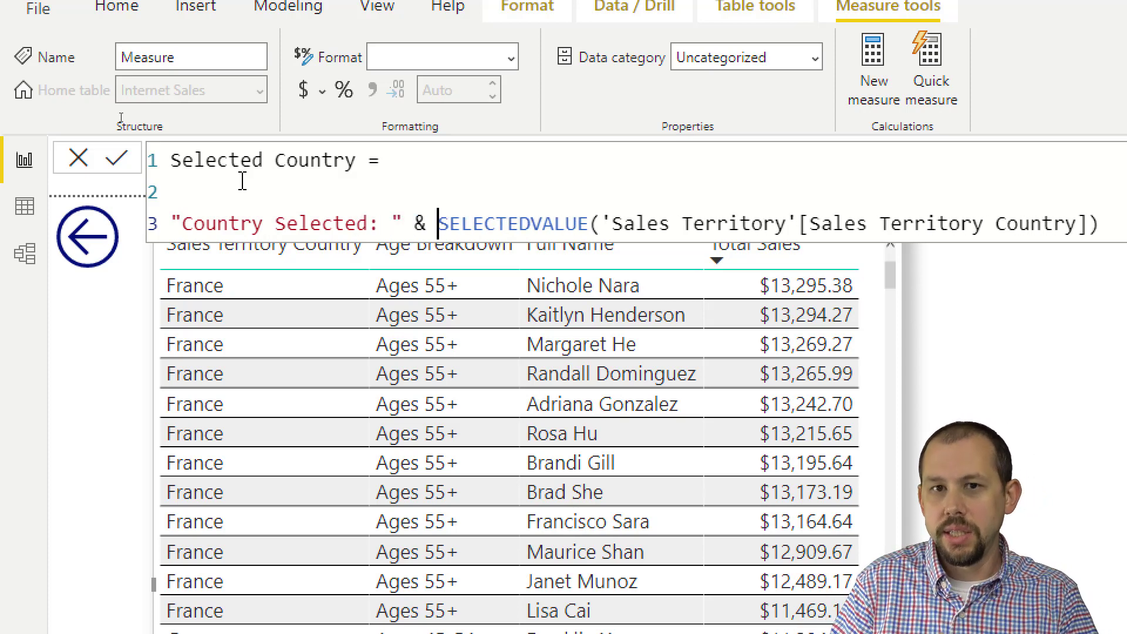
text(\)
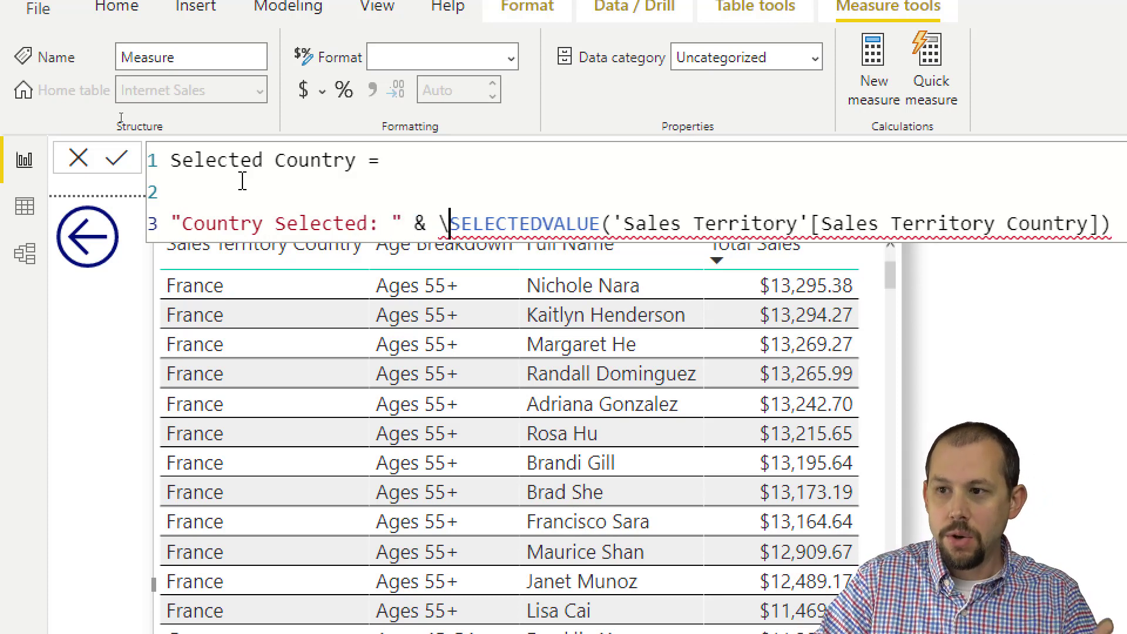
key(BackSpace)
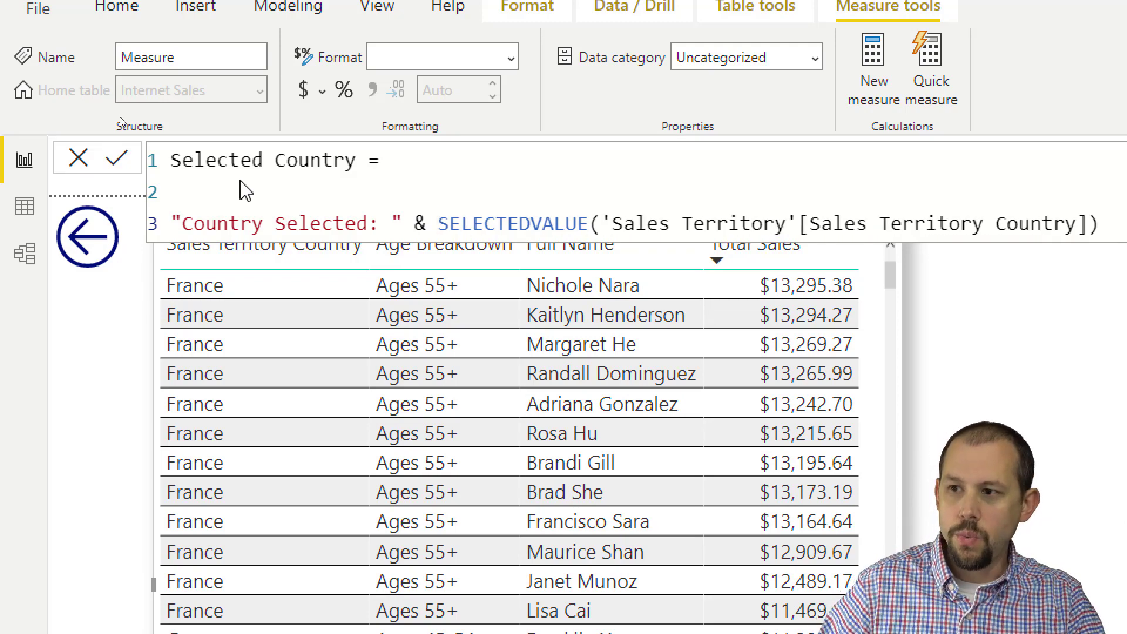
key(Return)
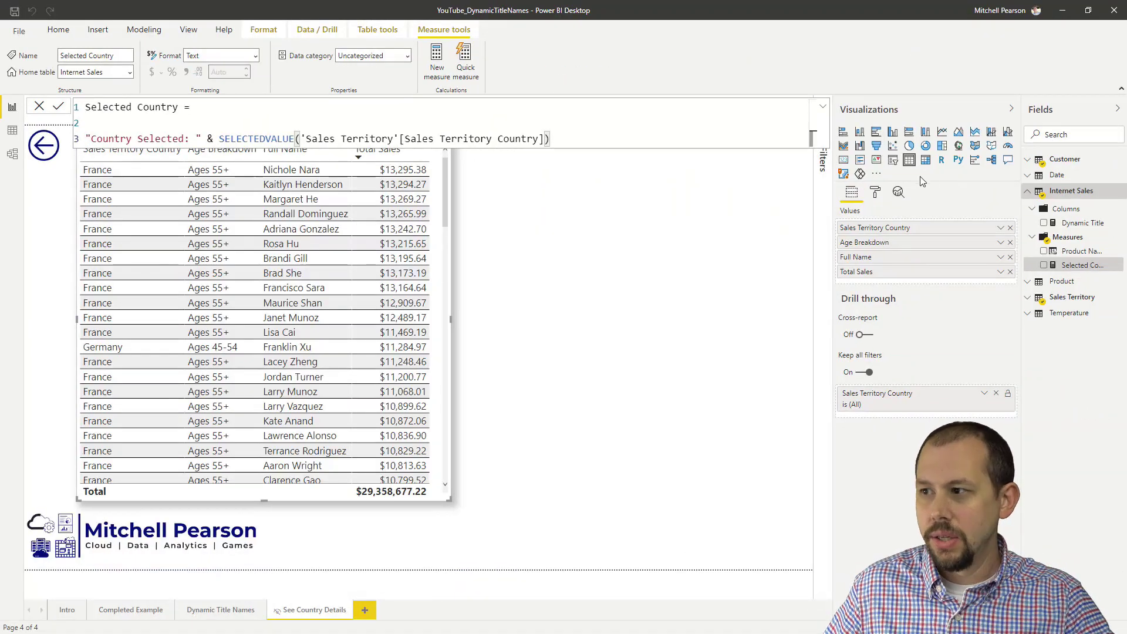
Add a card visual for the Selected Country measure and size it as a short banner beside the table, near the page's upper edge
click(681, 287)
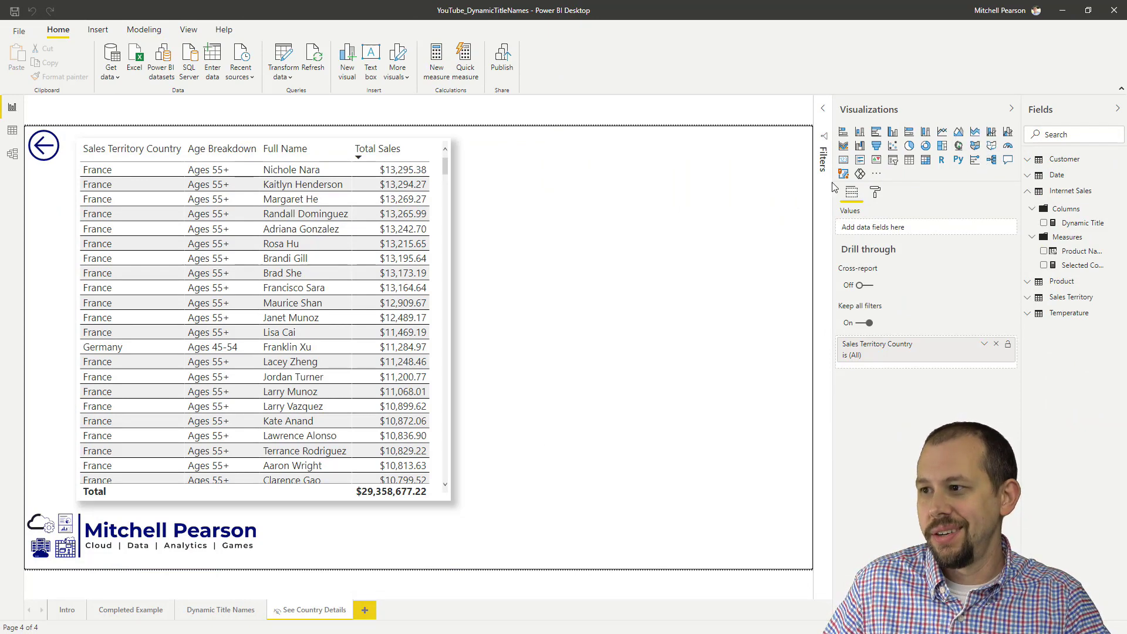
click(843, 160)
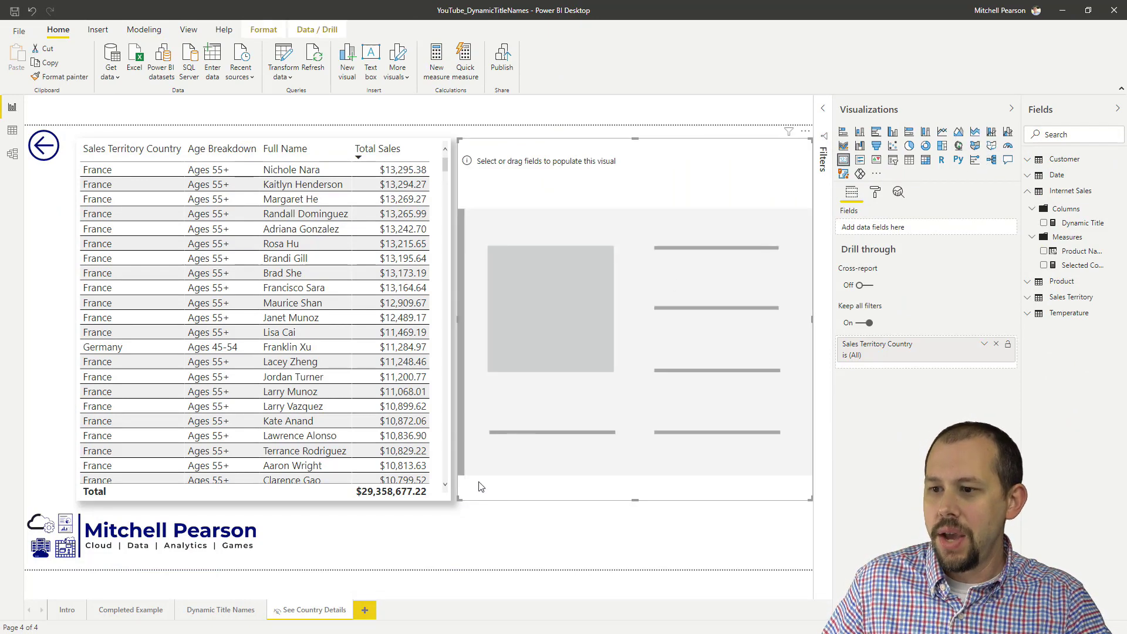
drag(458, 499, 578, 205)
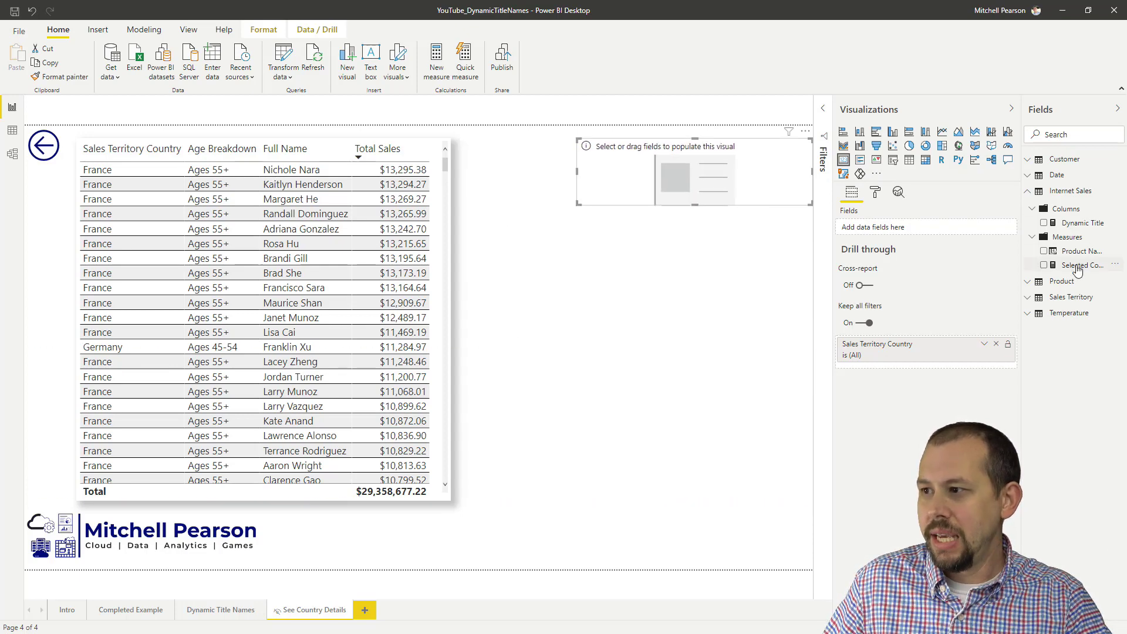
drag(1079, 268, 495, 201)
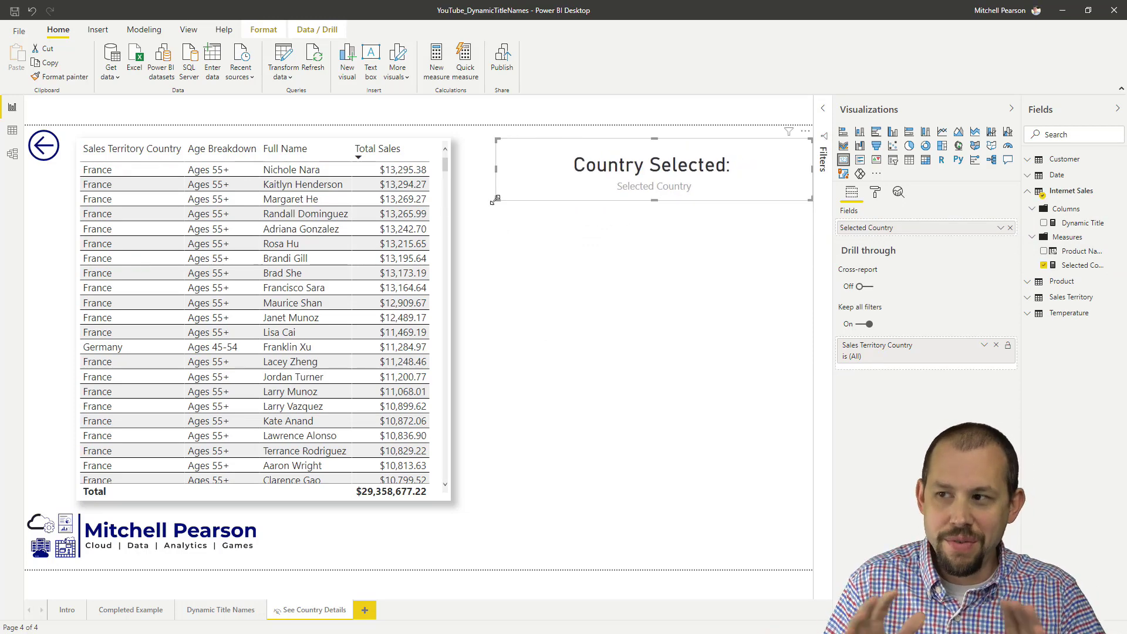
click(528, 275)
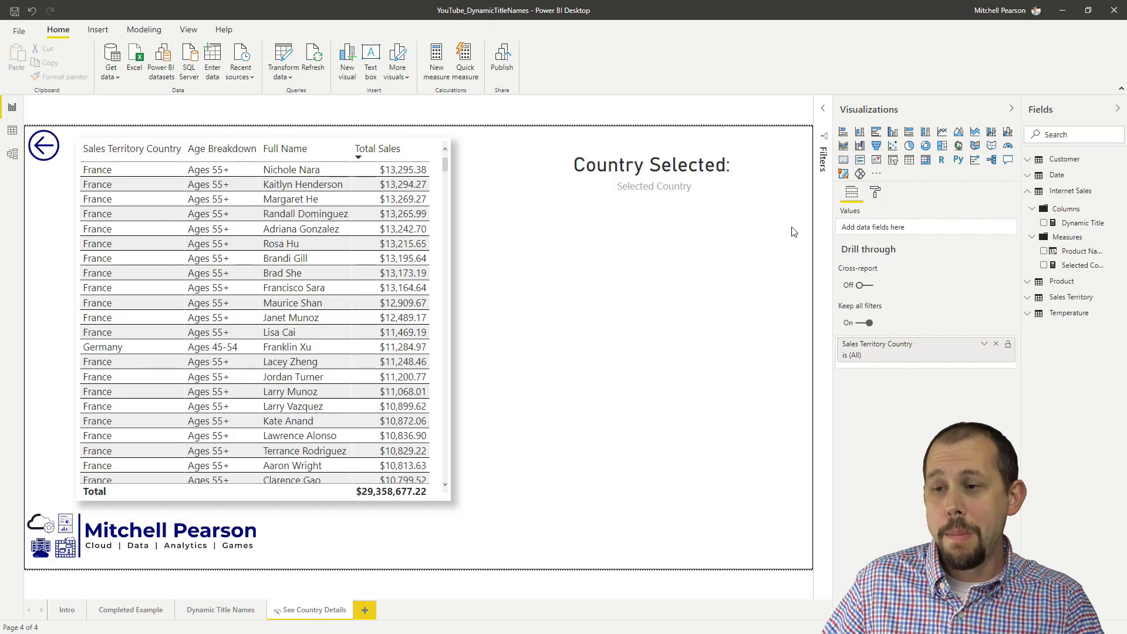
Copy the table's formatting onto the Country Selected card and shift the card slightly closer to the table
click(443, 332)
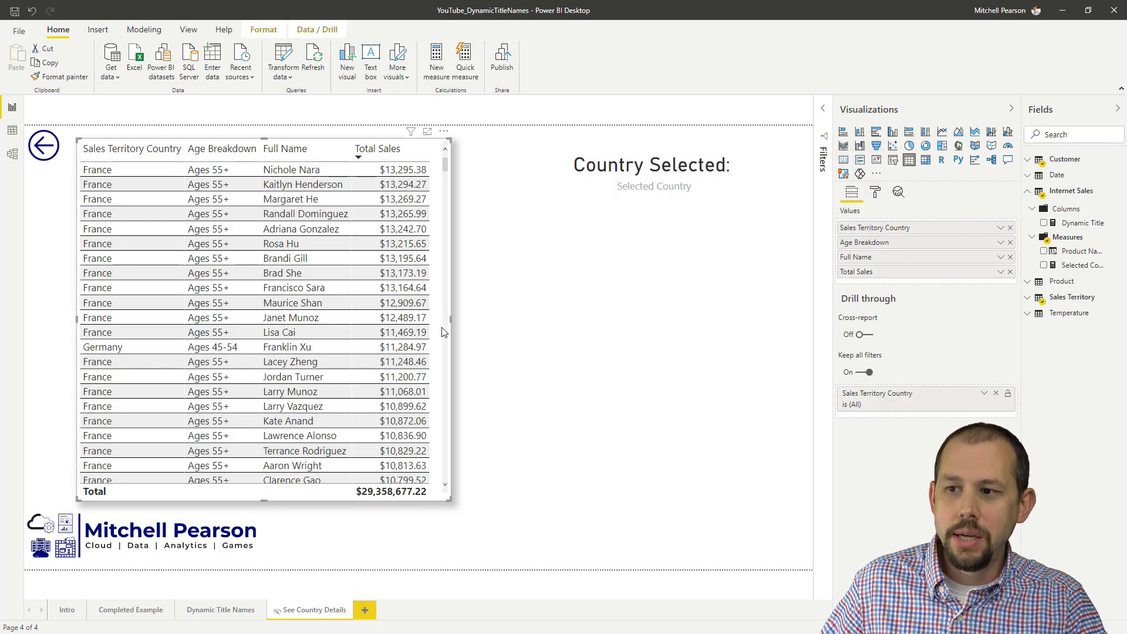
click(67, 77)
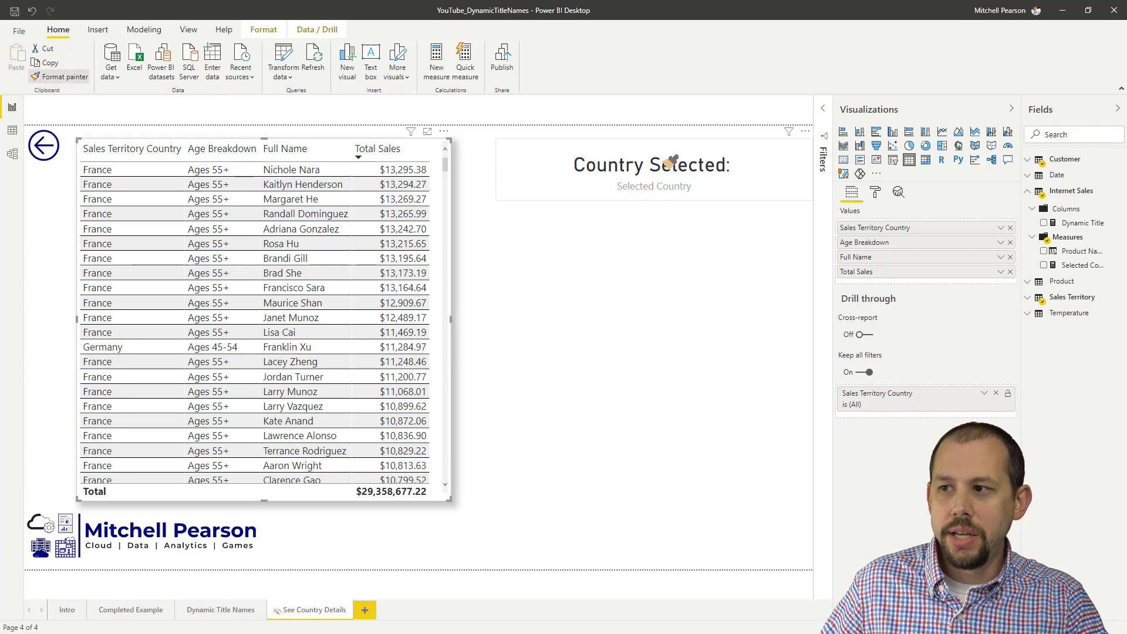
click(669, 161)
click(646, 245)
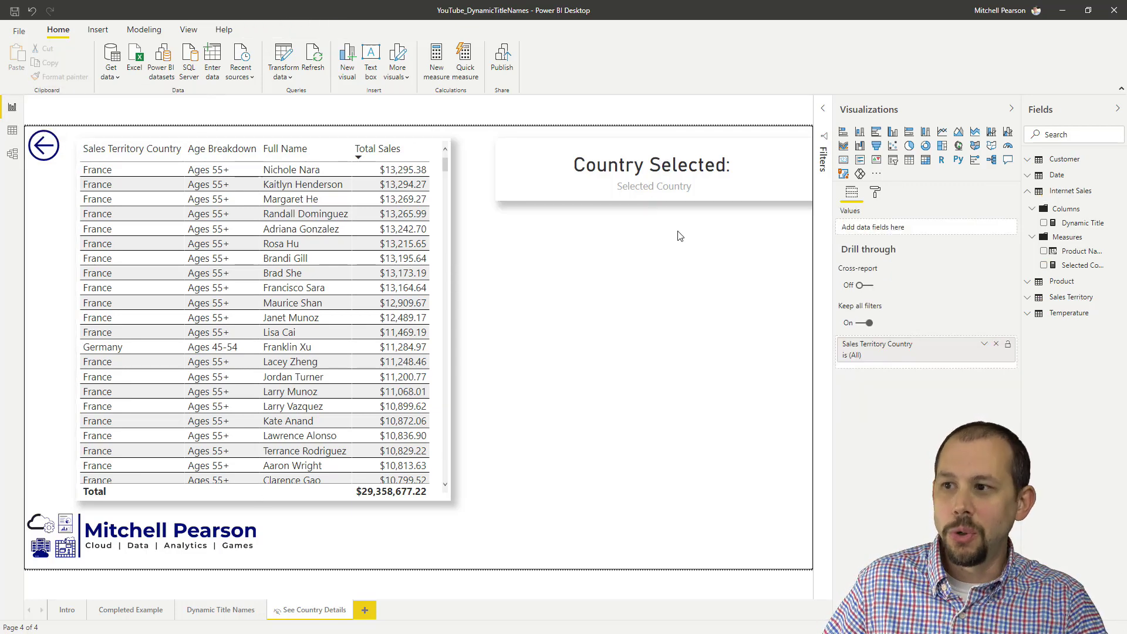
drag(728, 184, 707, 187)
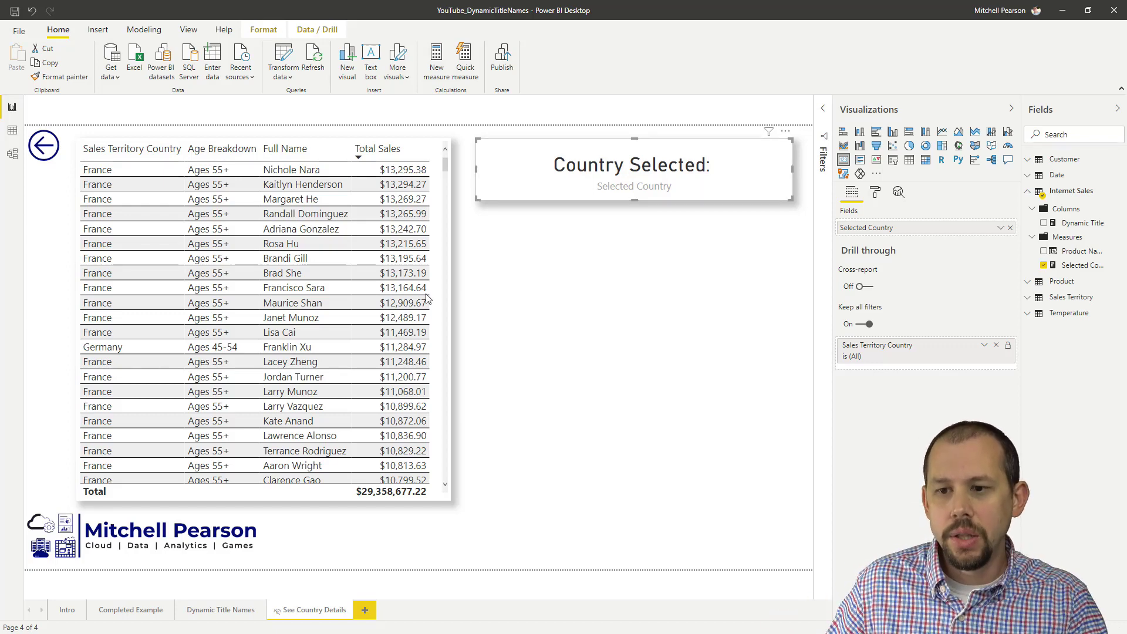
On the Dynamic Title Names page, drill the sales chart back up two levels to all countries
click(199, 613)
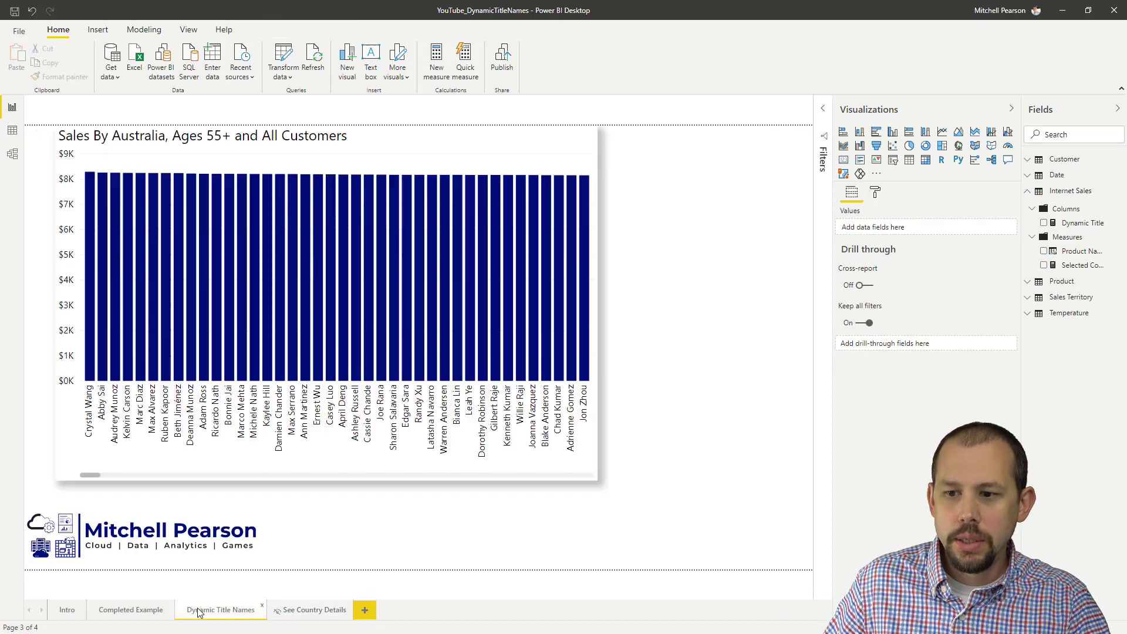
click(488, 137)
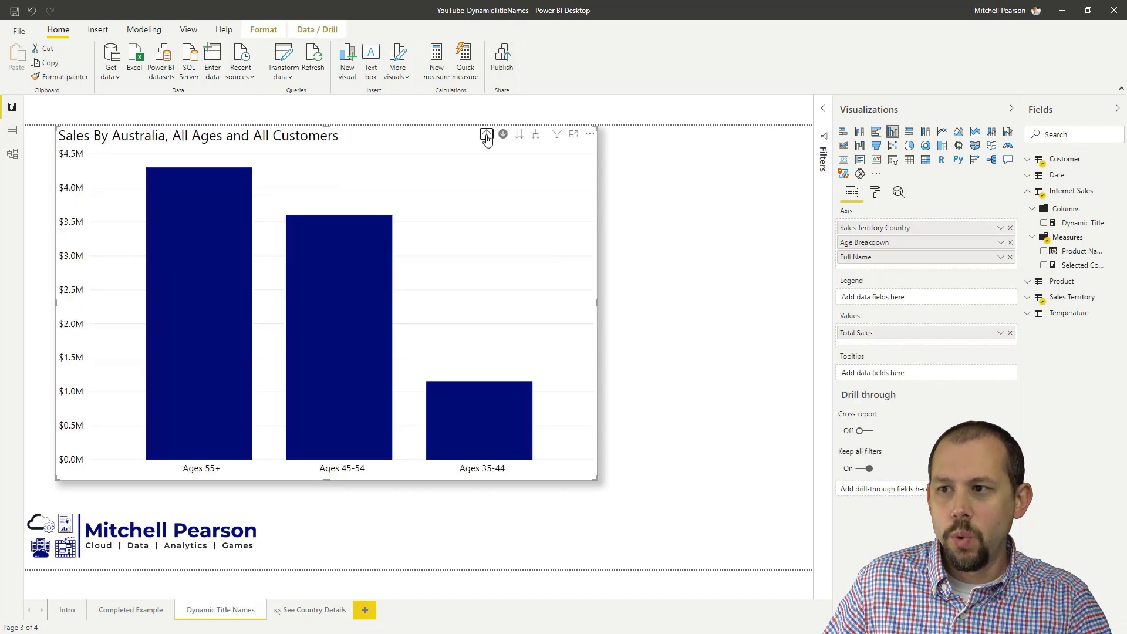
click(487, 137)
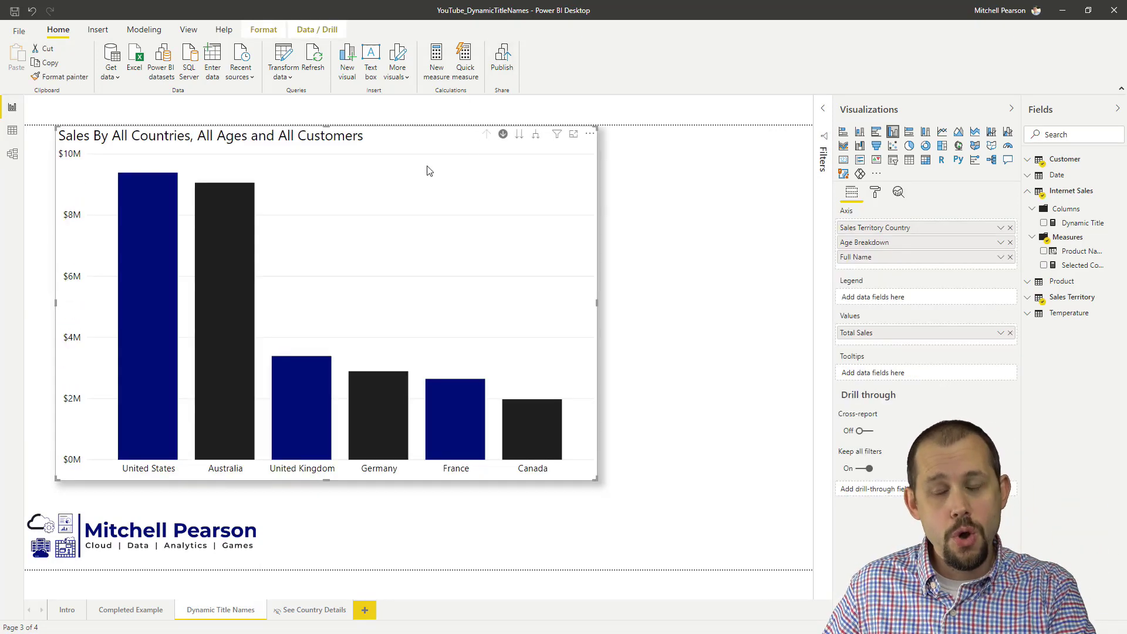
Drill through from the United States column to the See Country Details page
right_click(146, 284)
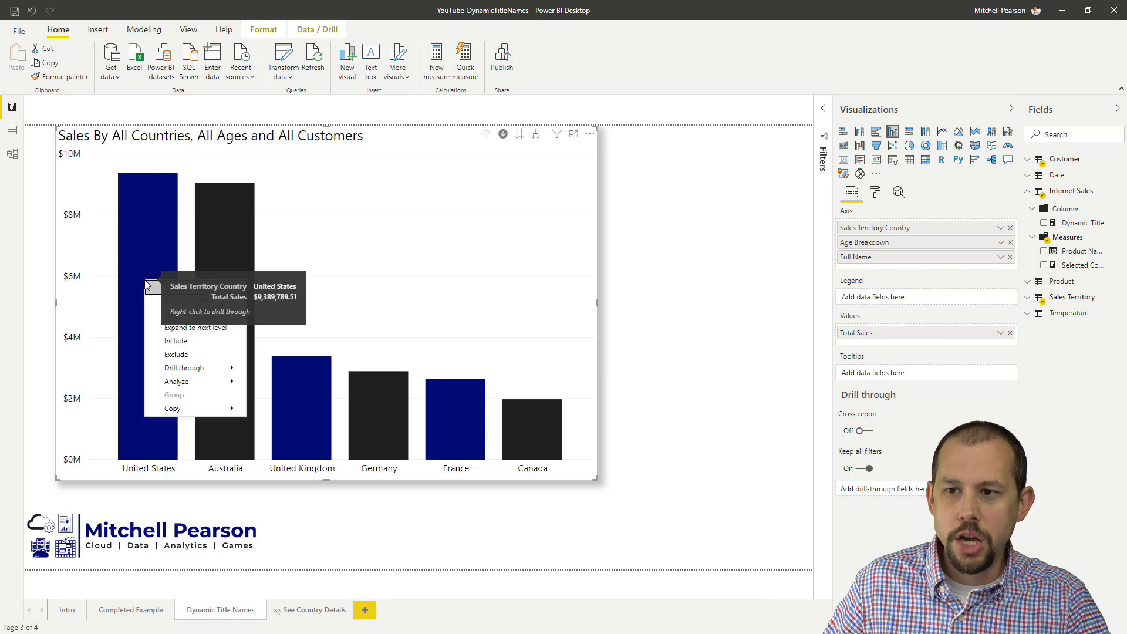
mouse_move(197, 372)
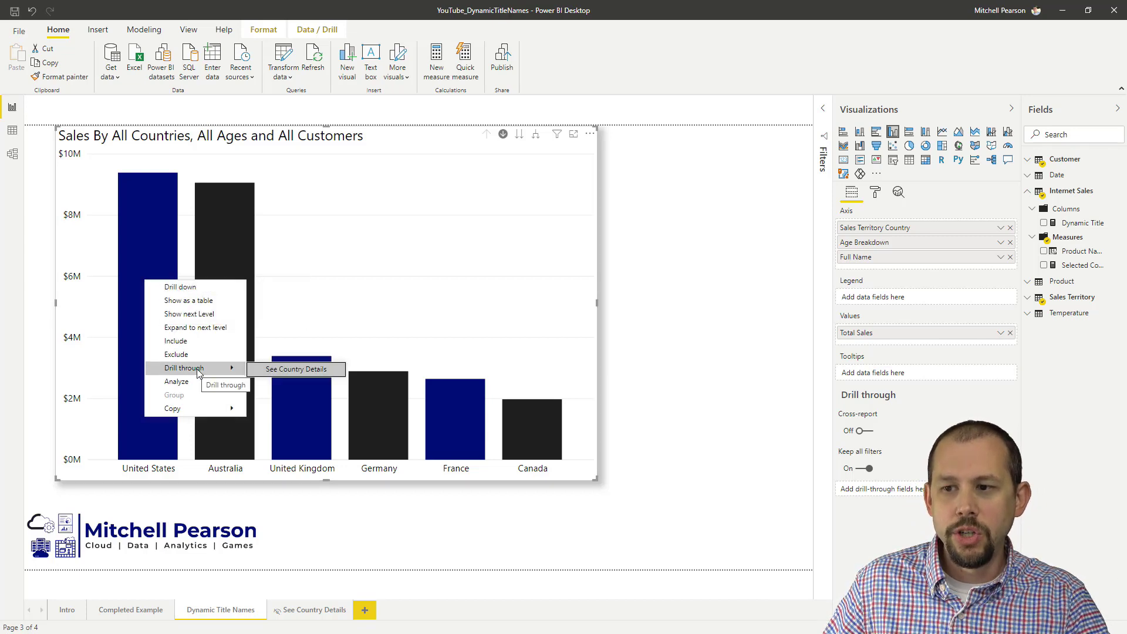
click(287, 372)
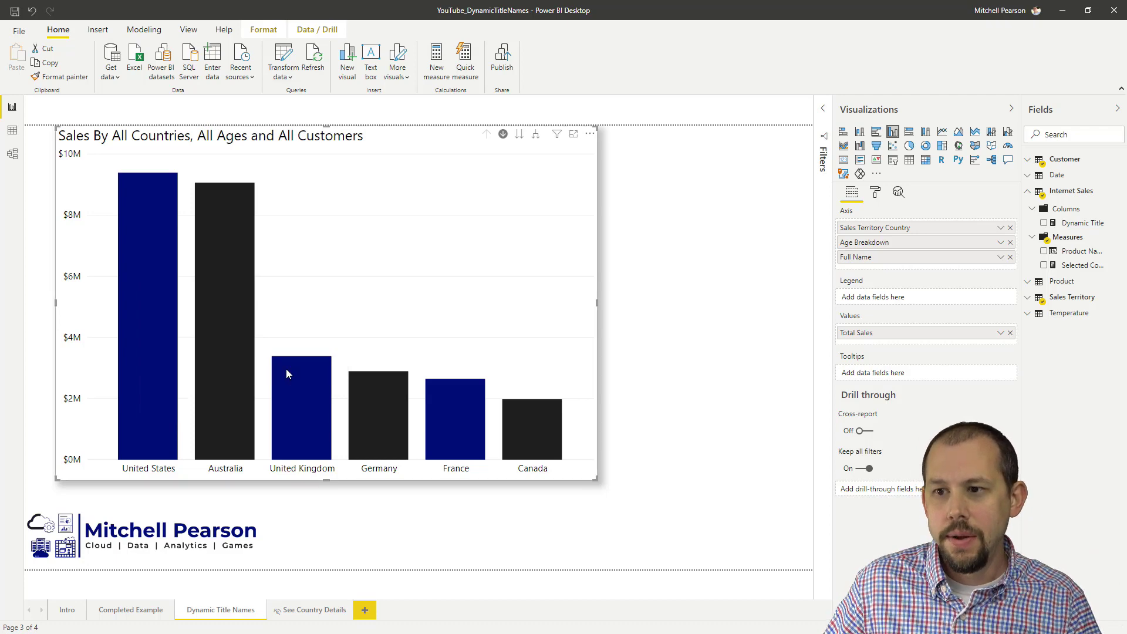